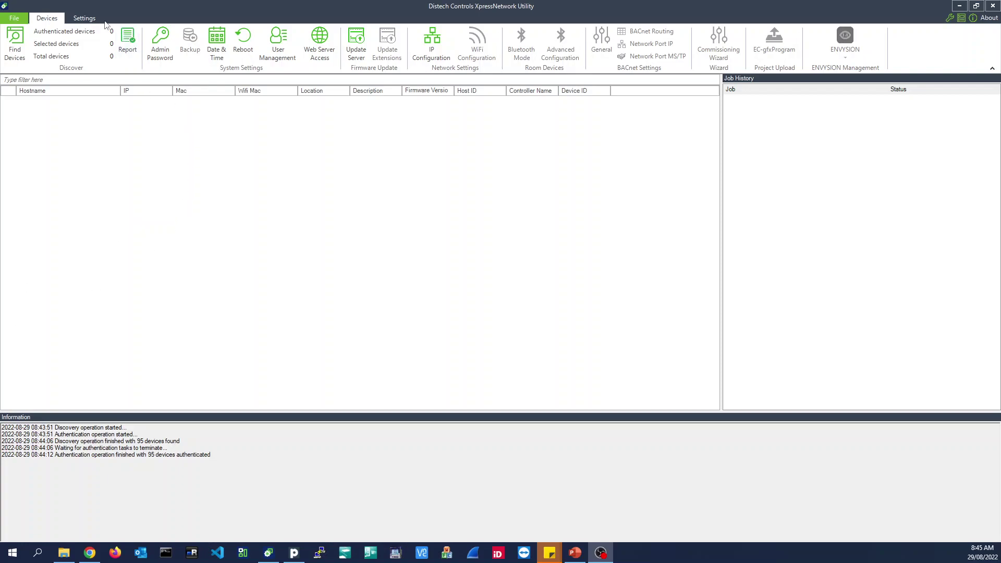
Confirm Ethernet 3 as the discovery interface in Settings, then start Find Devices.
{"action": "left_click", "coordinate": [81, 21]}
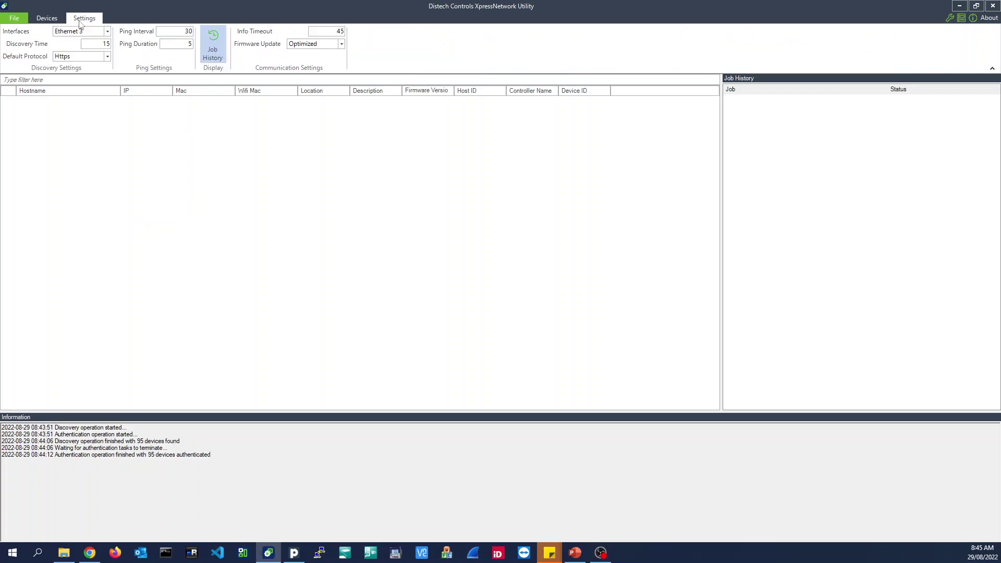
{"action": "left_click", "coordinate": [107, 32]}
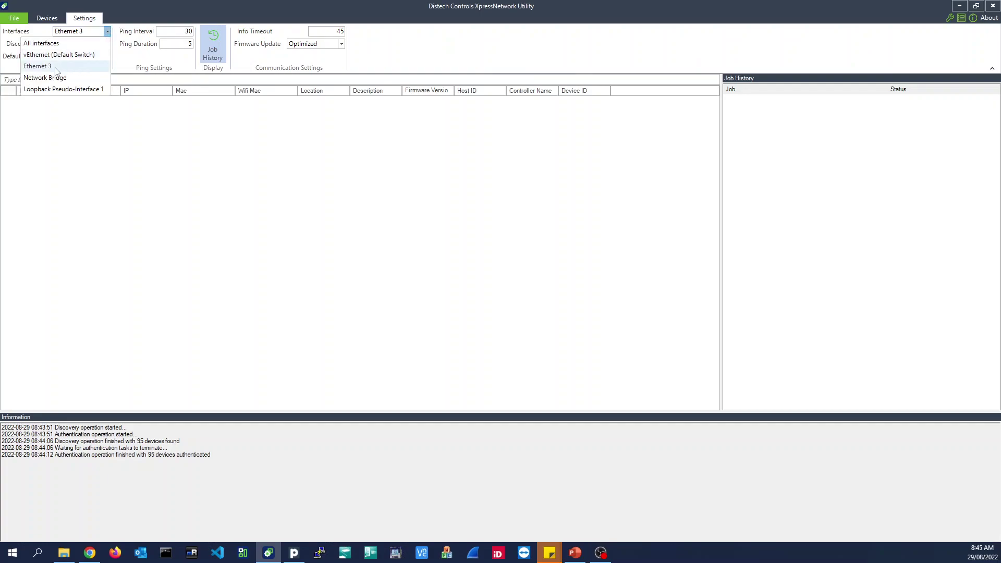
{"action": "left_click", "coordinate": [108, 31]}
{"action": "left_click", "coordinate": [47, 20]}
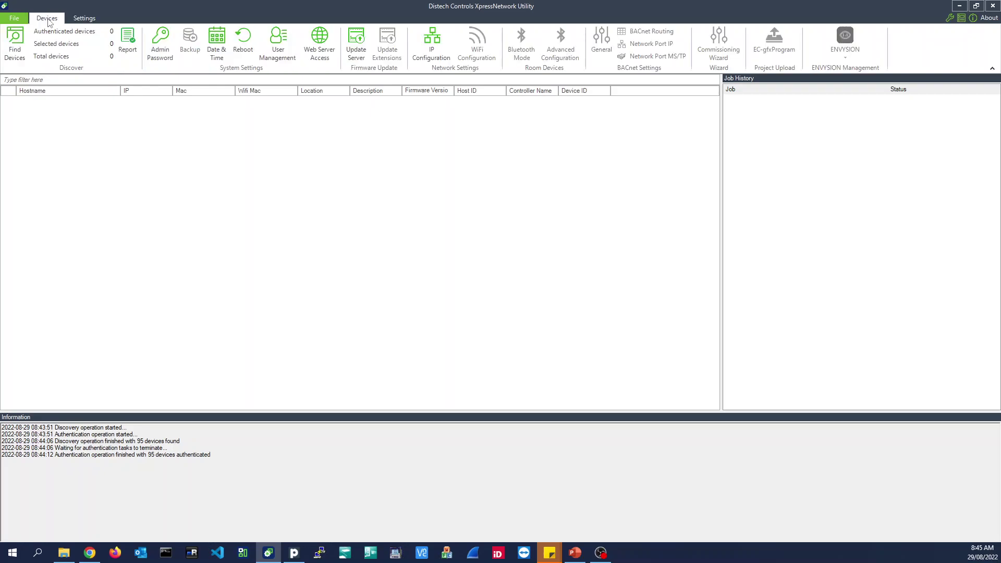
{"action": "left_click", "coordinate": [14, 46]}
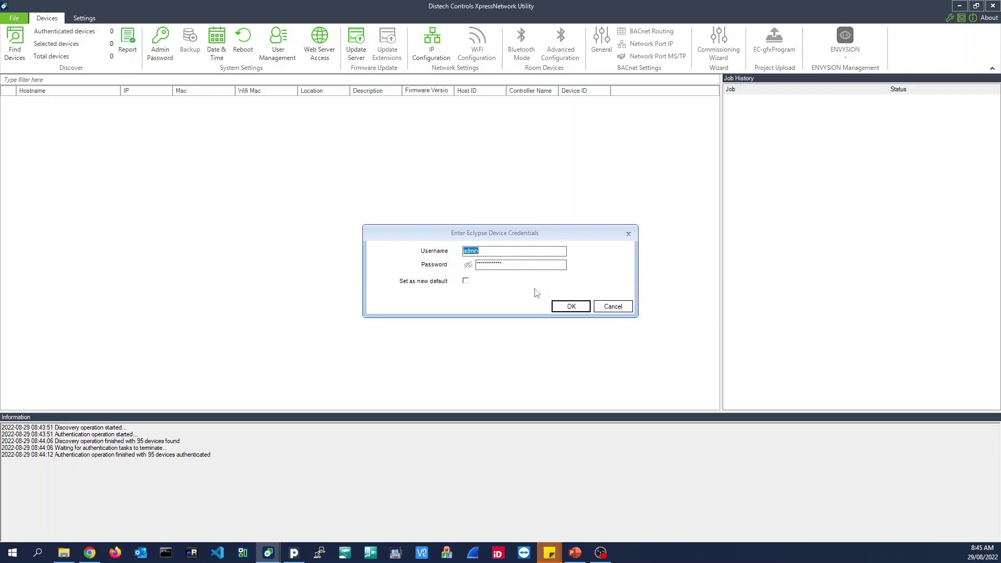
Accept the pre-filled Eclypse credentials and let discovery authenticate all 95 controllers.
{"action": "left_click", "coordinate": [571, 307]}
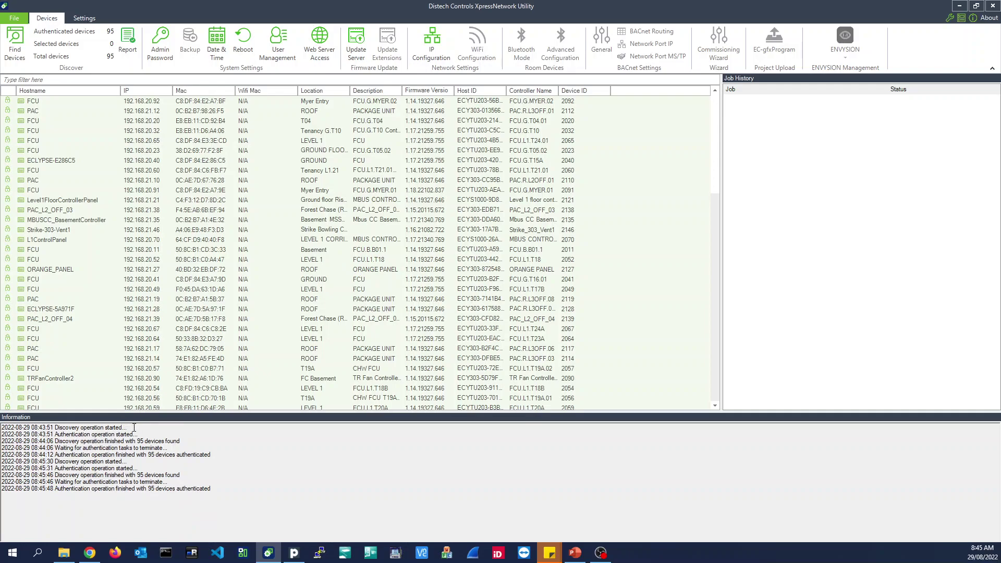
Highlight the '95 devices found' and '95 devices authenticated' messages in the Information log.
{"action": "left_click", "coordinate": [181, 453]}
{"action": "left_click_drag", "start_coordinate": [179, 475], "coordinate": [103, 476]}
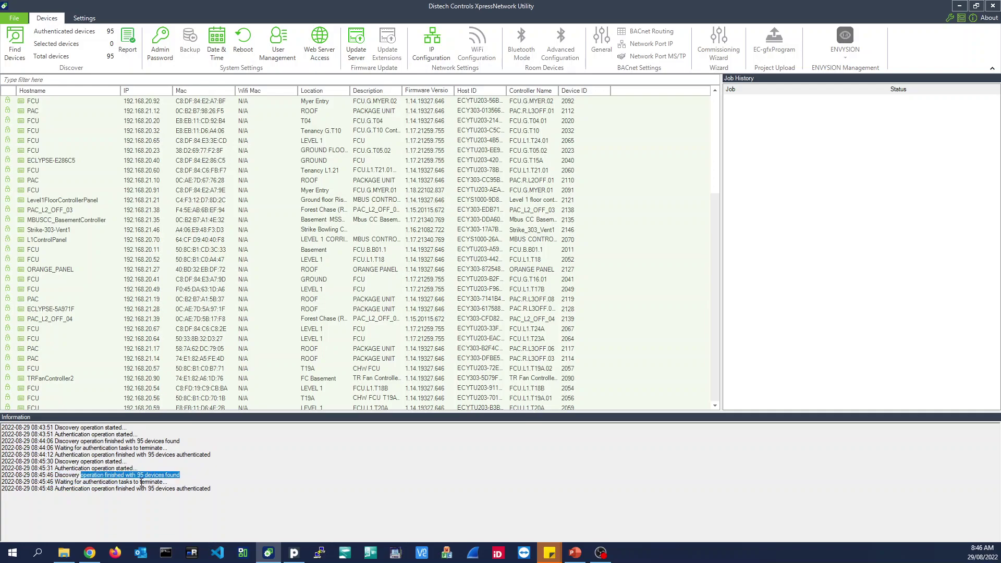
{"action": "left_click_drag", "start_coordinate": [210, 489], "coordinate": [116, 489]}
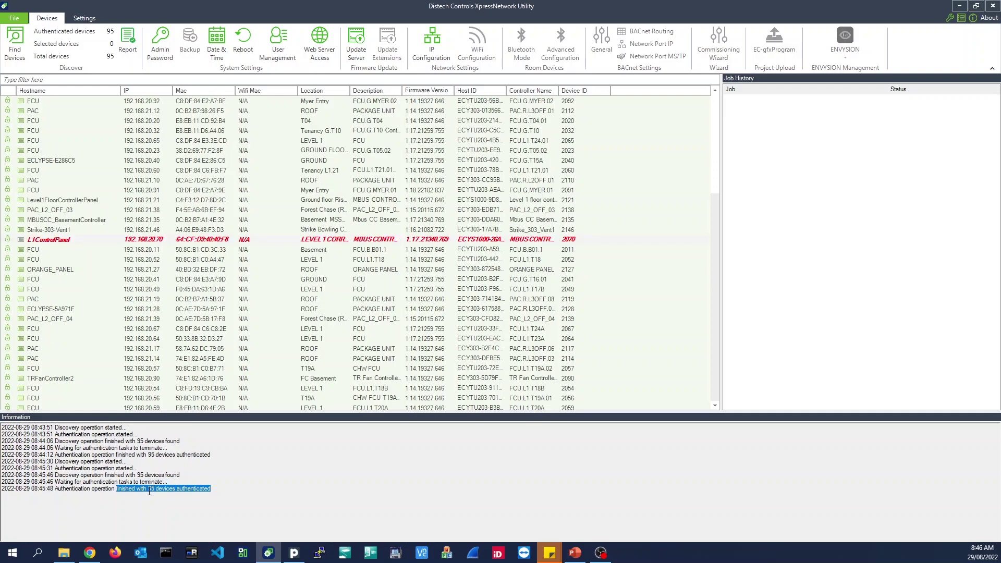
{"action": "left_click", "coordinate": [163, 488]}
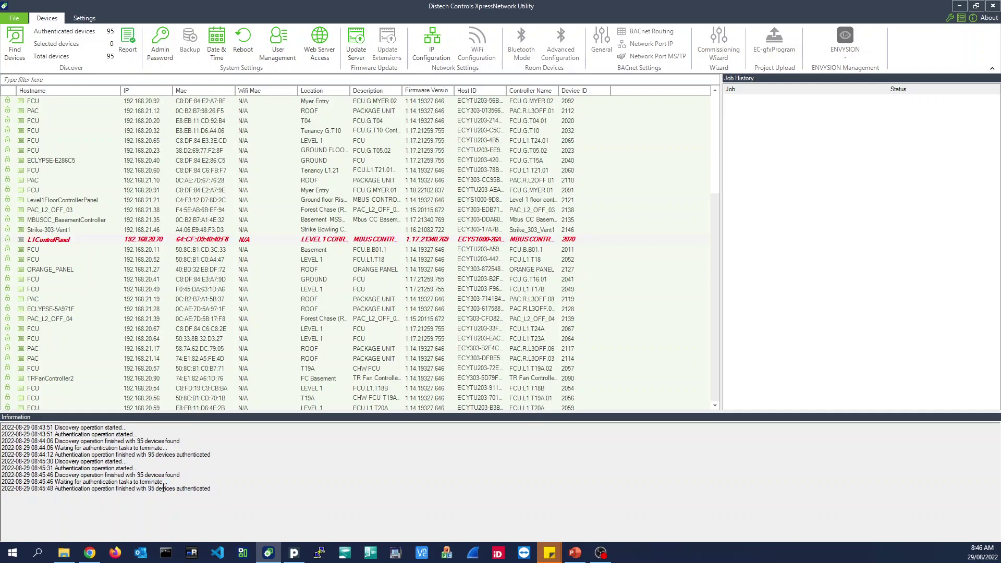
{"action": "left_click_drag", "start_coordinate": [211, 488], "coordinate": [148, 488]}
Select the L1ControlPanel, ECLYPSE-E286C5 and PAC 192.168.21.10 controllers in the device list.
{"action": "left_click", "coordinate": [151, 247]}
{"action": "key", "text": "Up"}
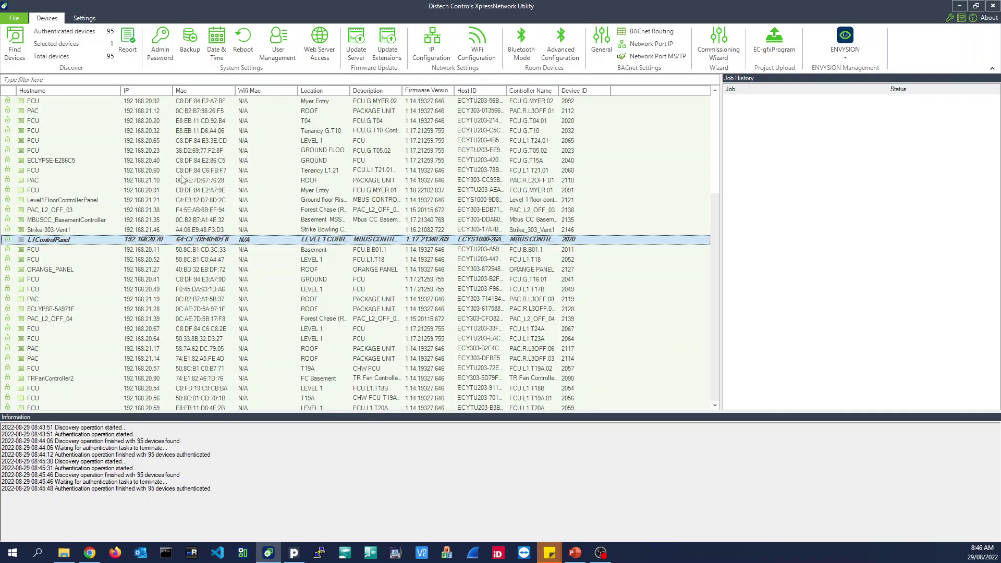
{"action": "left_click", "coordinate": [159, 161]}
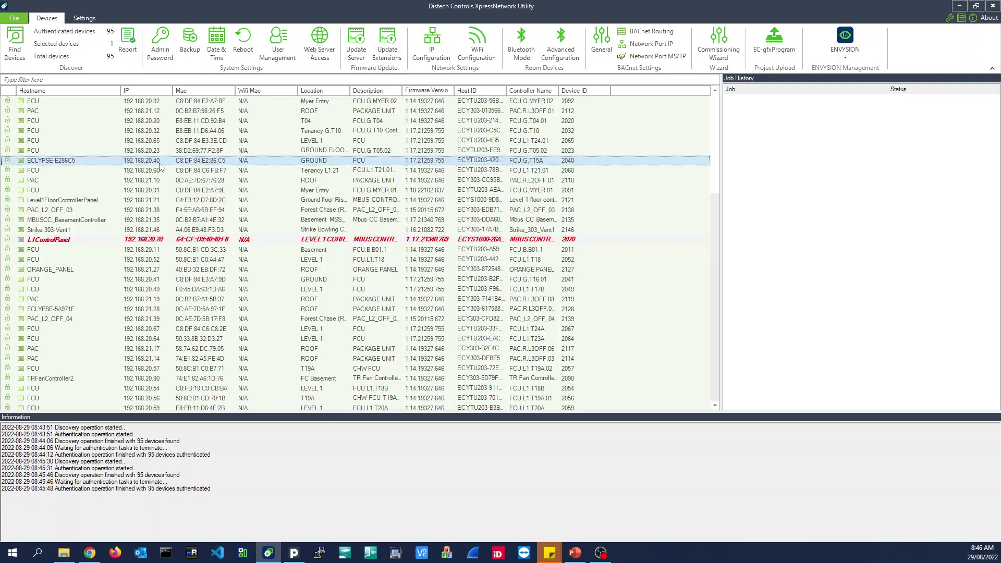
{"action": "left_click", "coordinate": [153, 241]}
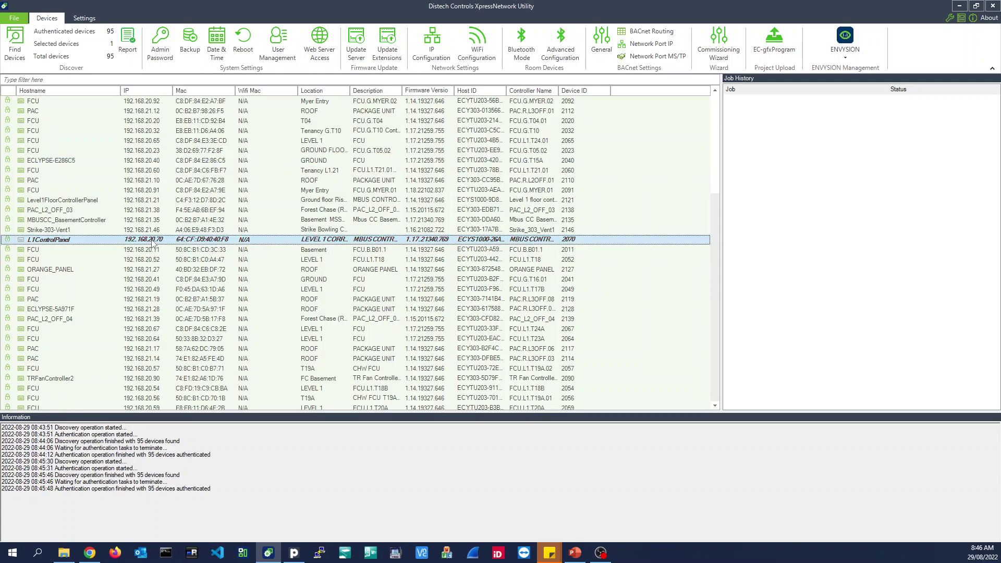
{"action": "left_click", "coordinate": [152, 182]}
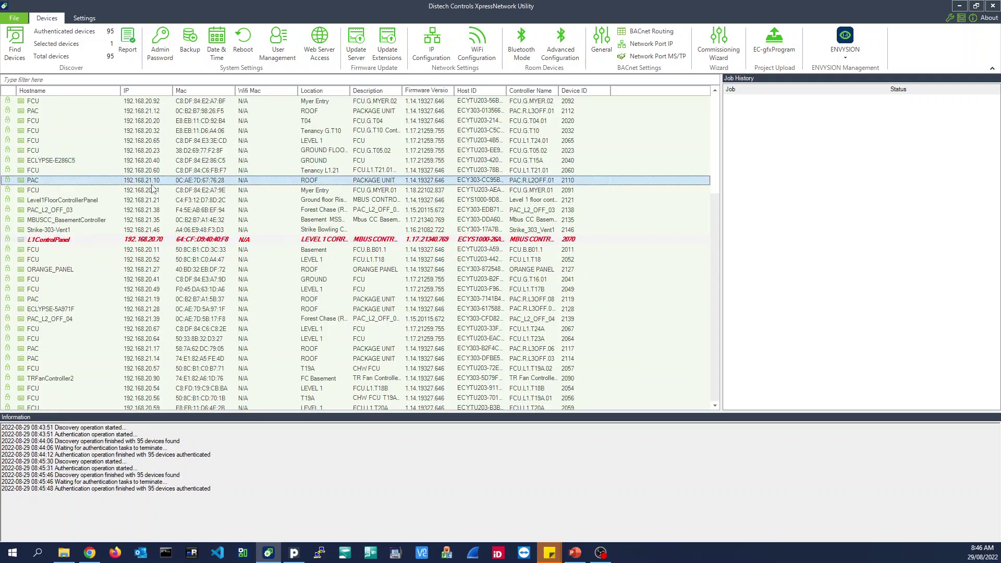
Review the recent discovery log entries, then sort the device list by IP ascending.
{"action": "left_click_drag", "start_coordinate": [218, 489], "coordinate": [59, 449]}
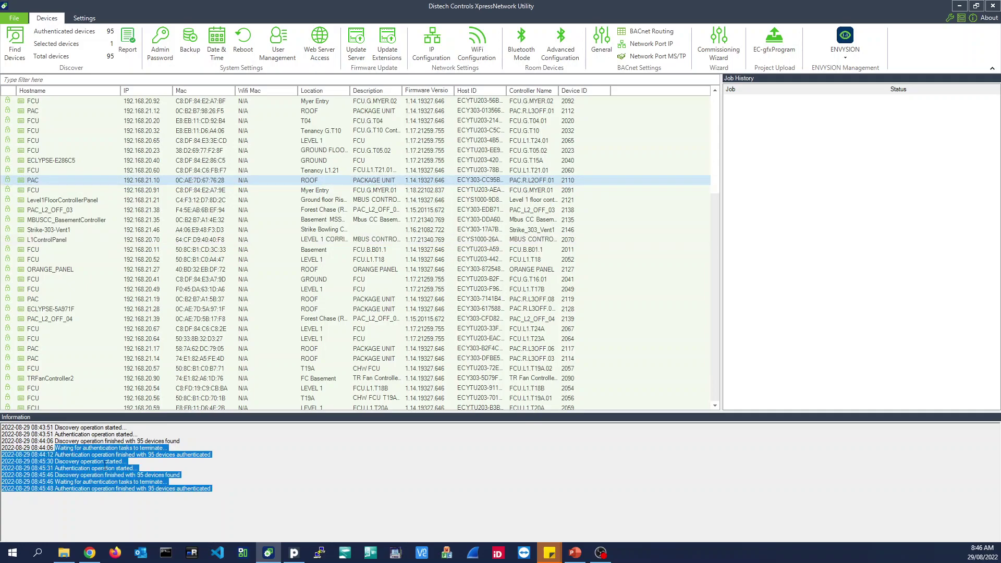
{"action": "left_click", "coordinate": [148, 467]}
{"action": "left_click", "coordinate": [200, 473]}
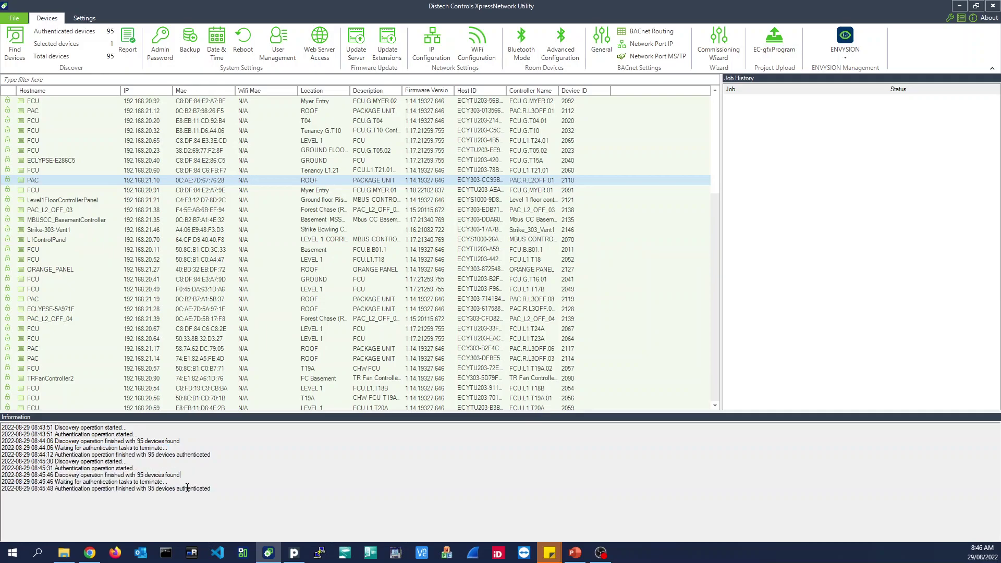
{"action": "left_click", "coordinate": [193, 480]}
{"action": "left_click", "coordinate": [139, 92]}
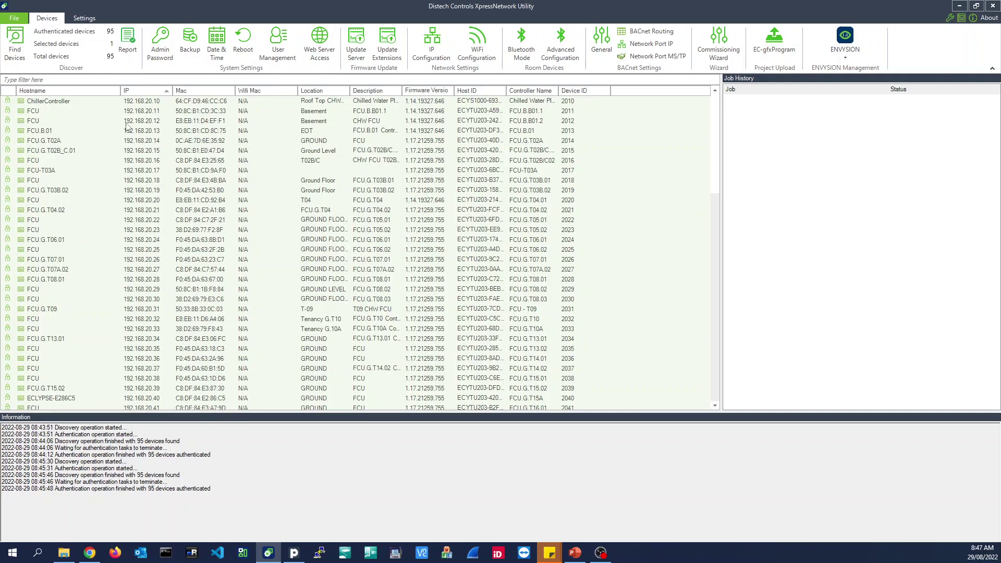
Widen the Host ID column so the full host IDs are readable.
{"action": "left_click", "coordinate": [479, 103]}
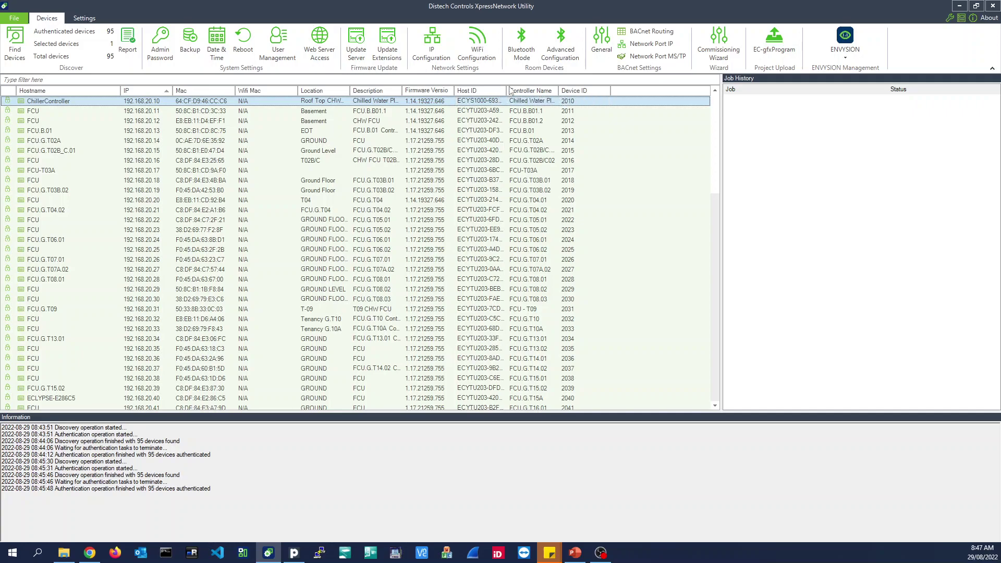
{"action": "left_click_drag", "start_coordinate": [508, 91], "coordinate": [645, 78]}
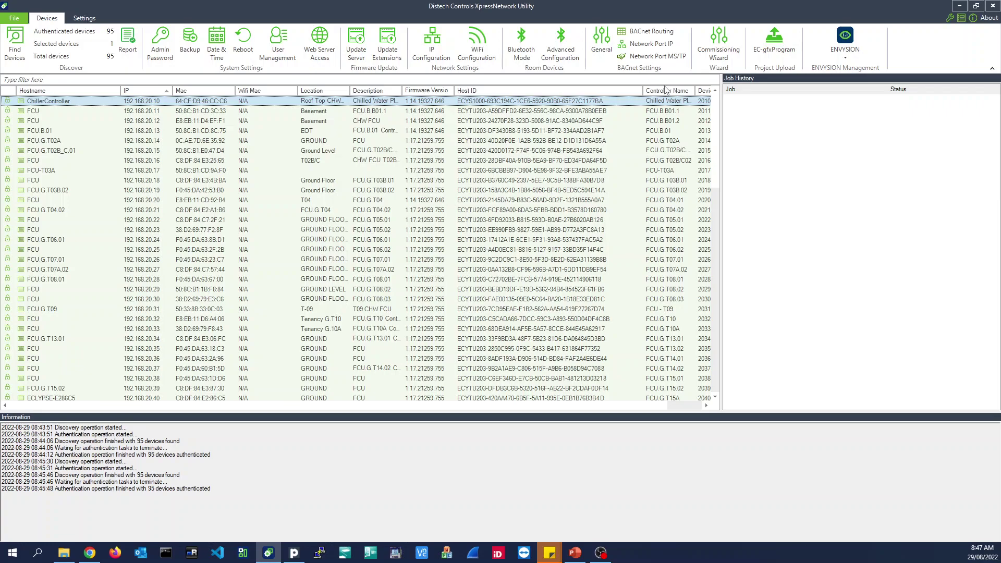
{"action": "left_click", "coordinate": [664, 112]}
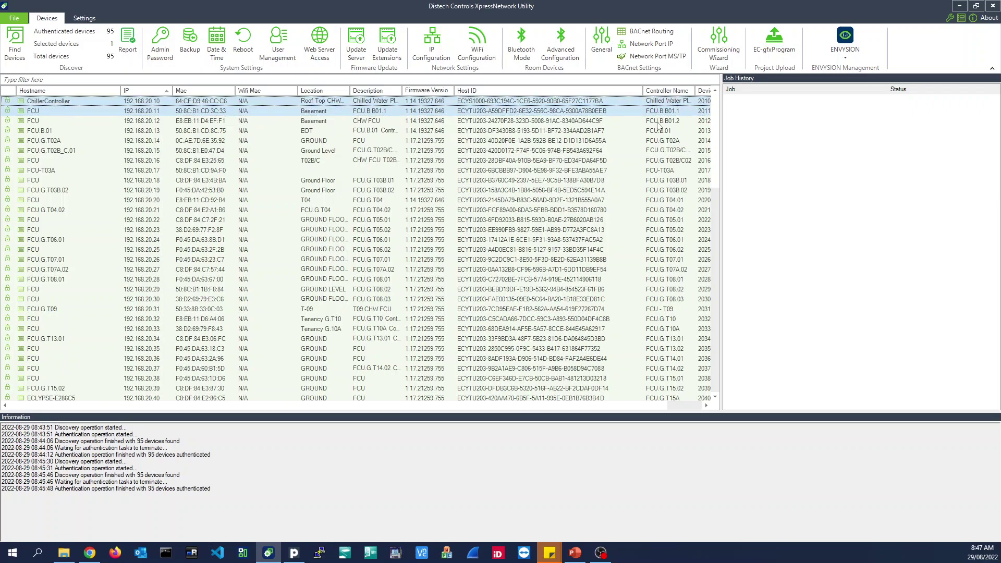
{"action": "left_click", "coordinate": [658, 122]}
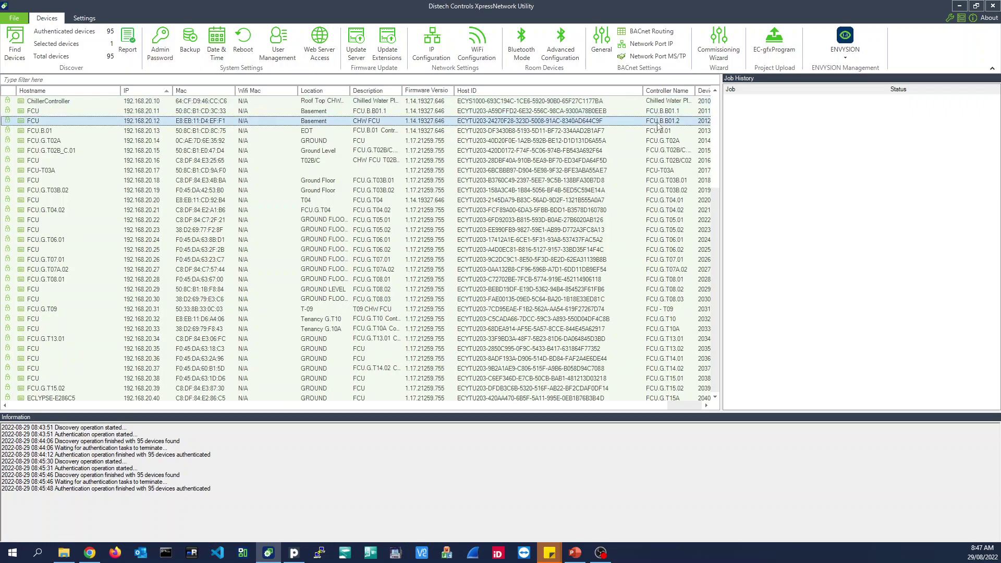
{"action": "left_click", "coordinate": [658, 113]}
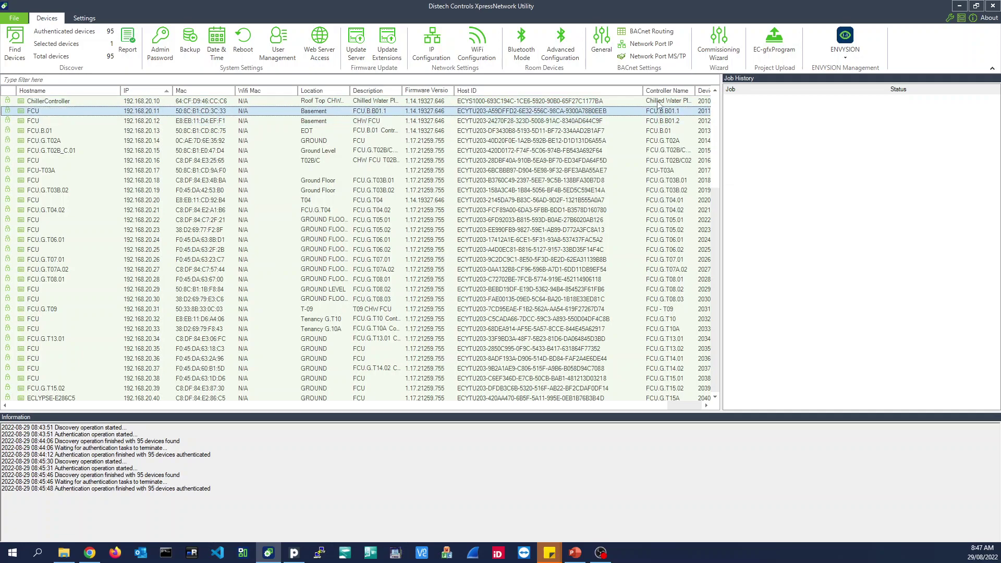
{"action": "left_click", "coordinate": [657, 104]}
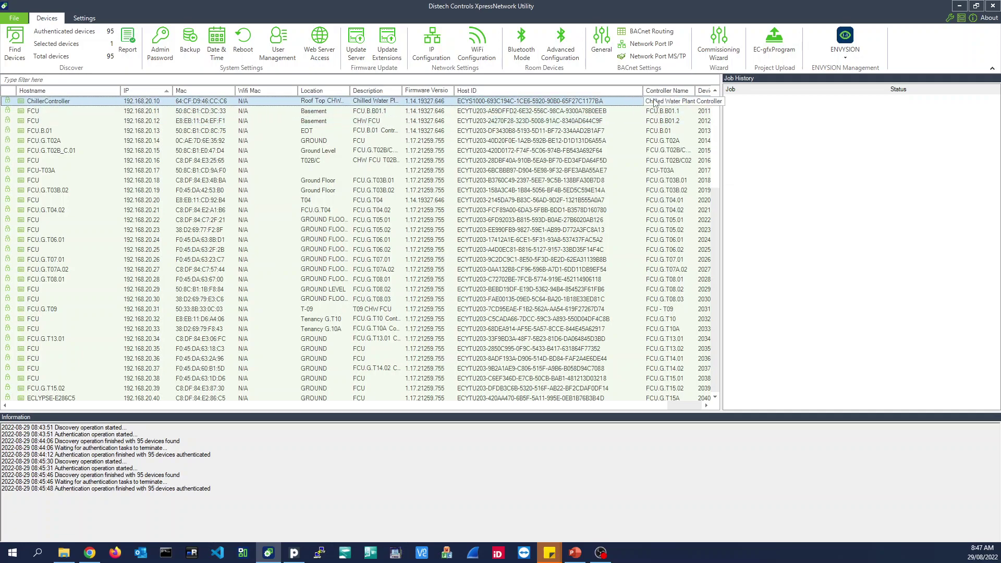
{"action": "left_click", "coordinate": [326, 114]}
{"action": "left_click", "coordinate": [328, 121]}
{"action": "left_click", "coordinate": [331, 112]}
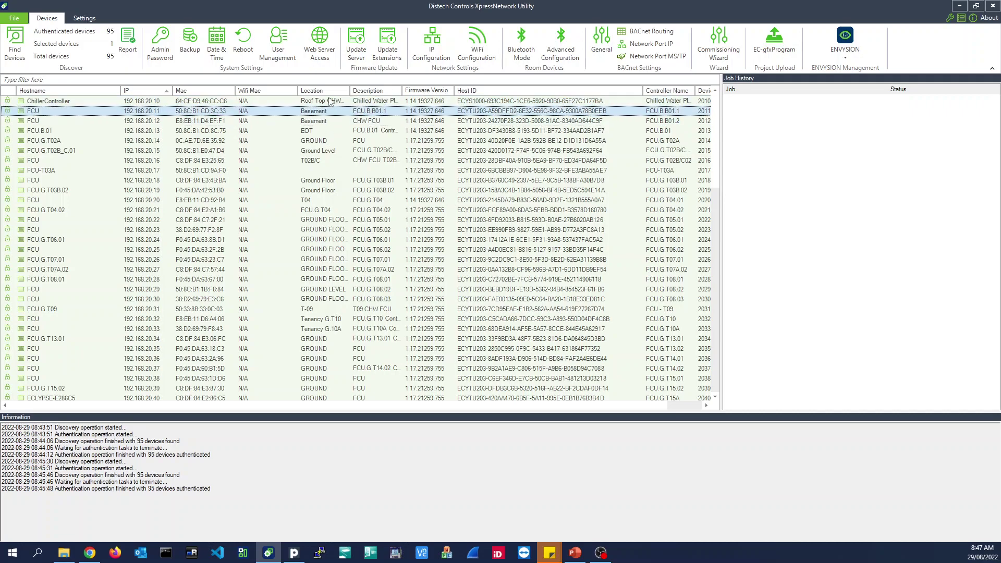
{"action": "left_click", "coordinate": [330, 101]}
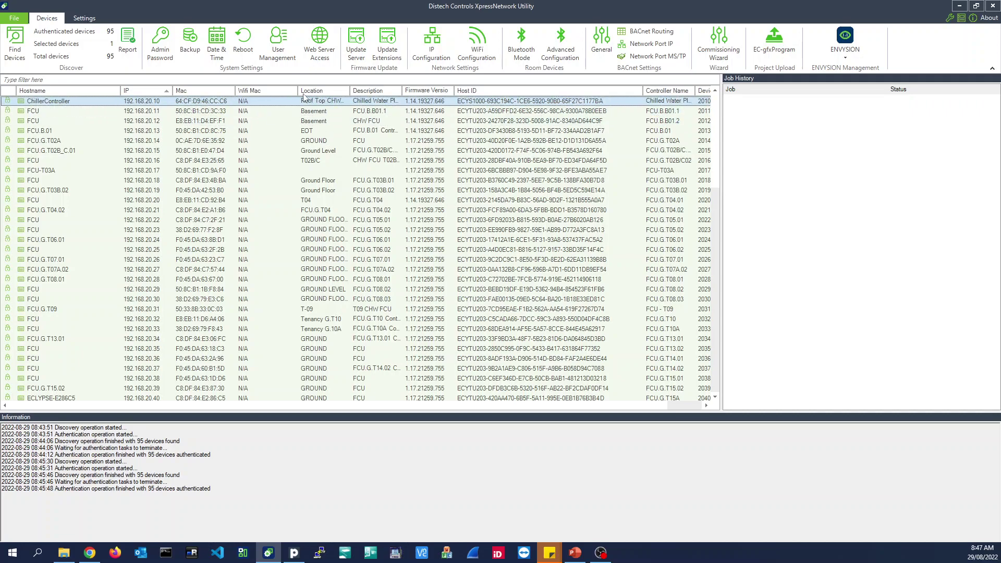
Narrow the Wifi Mac column and scroll the IP-sorted device list.
{"action": "left_click_drag", "start_coordinate": [298, 88], "coordinate": [276, 91]}
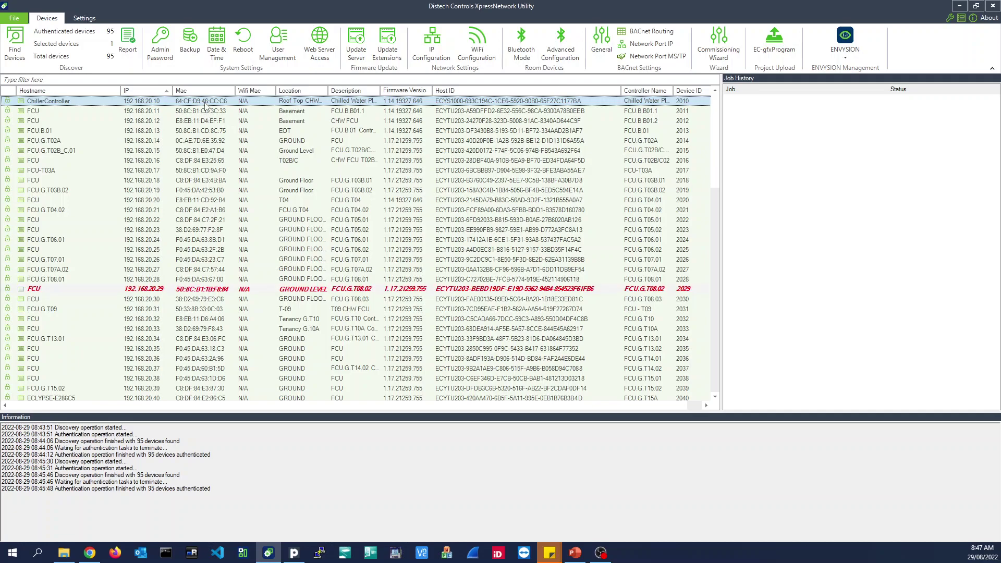
{"action": "left_click", "coordinate": [148, 290]}
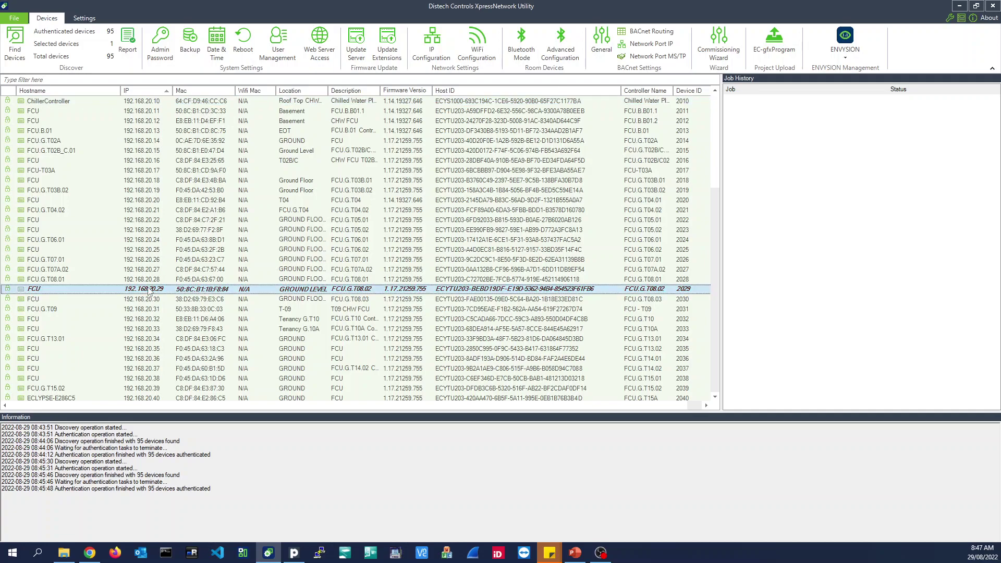
{"action": "scroll", "coordinate": [171, 334], "scroll_direction": "down", "scroll_amount": 20}
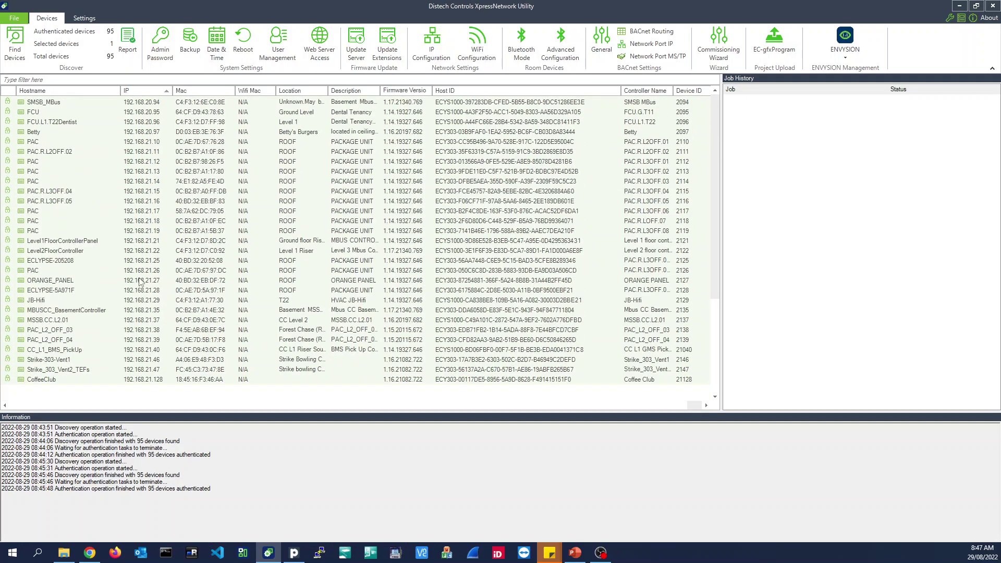
{"action": "scroll", "coordinate": [140, 282], "scroll_direction": "up", "scroll_amount": 9}
{"action": "scroll", "coordinate": [140, 282], "scroll_direction": "up", "scroll_amount": 13}
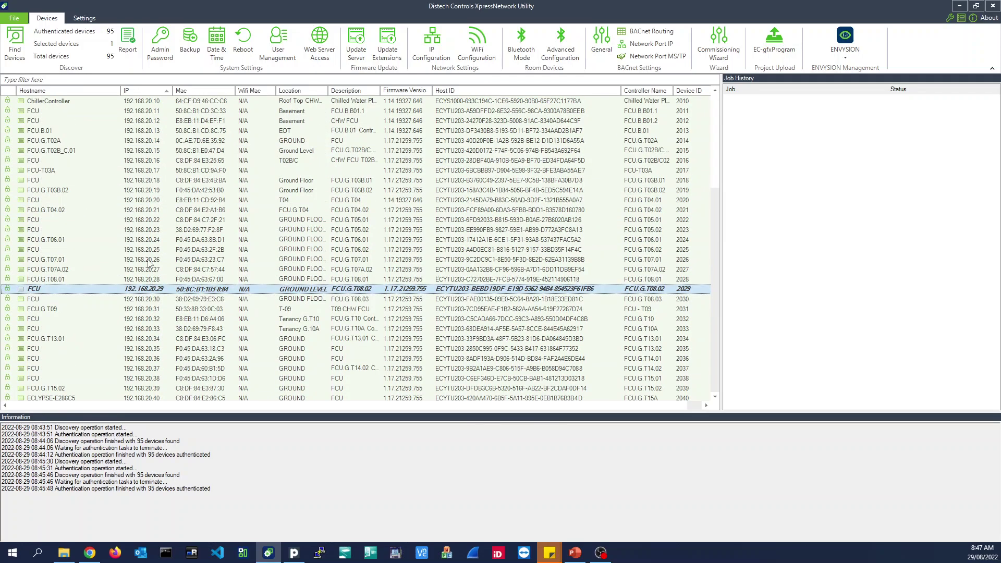
Check the Ping Duration and Info Timeout values on the Settings tab.
{"action": "left_click", "coordinate": [79, 17]}
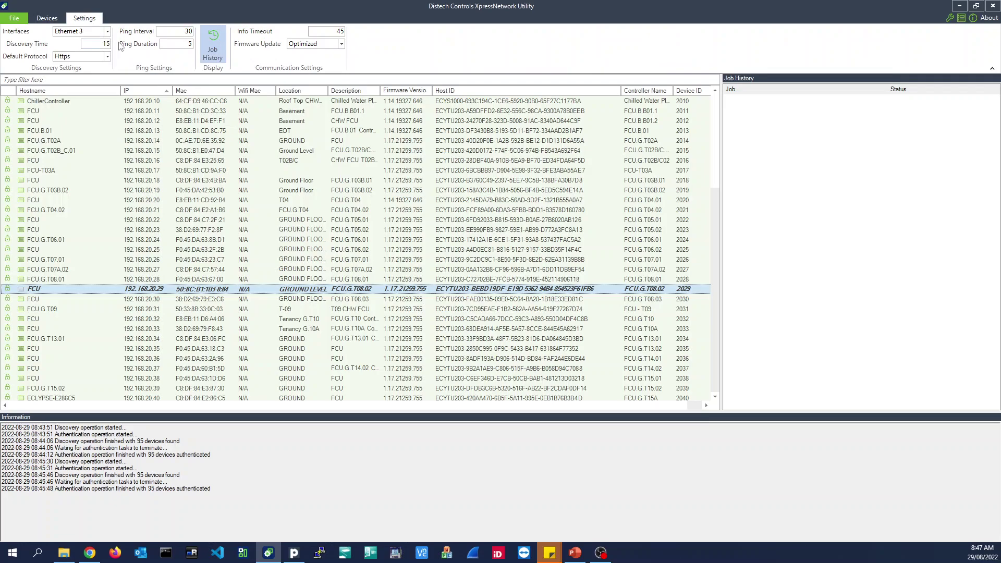
{"action": "double_click", "coordinate": [190, 44]}
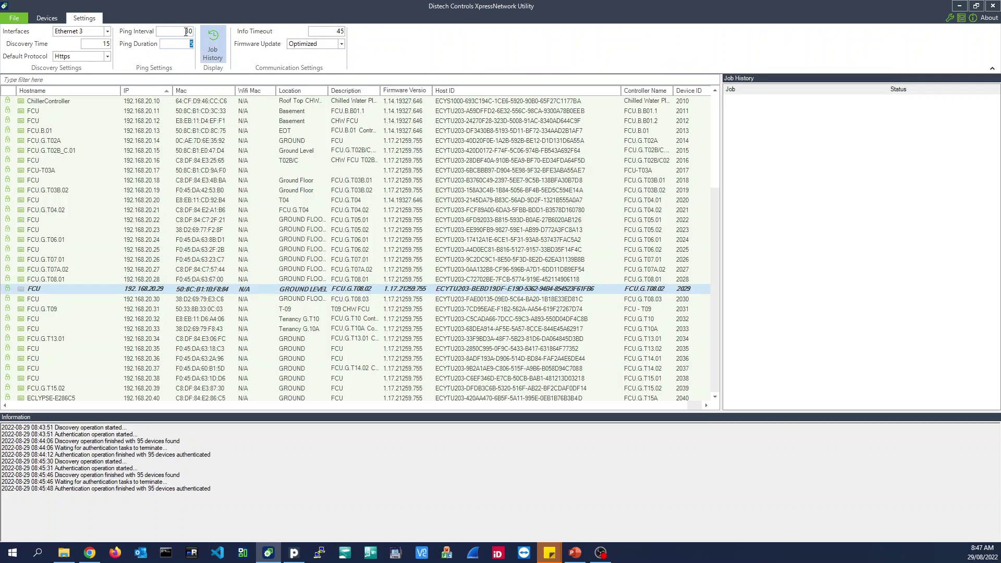
{"action": "double_click", "coordinate": [340, 32]}
Preview the Report export options on the Devices tab and cancel without generating one.
{"action": "left_click", "coordinate": [46, 20]}
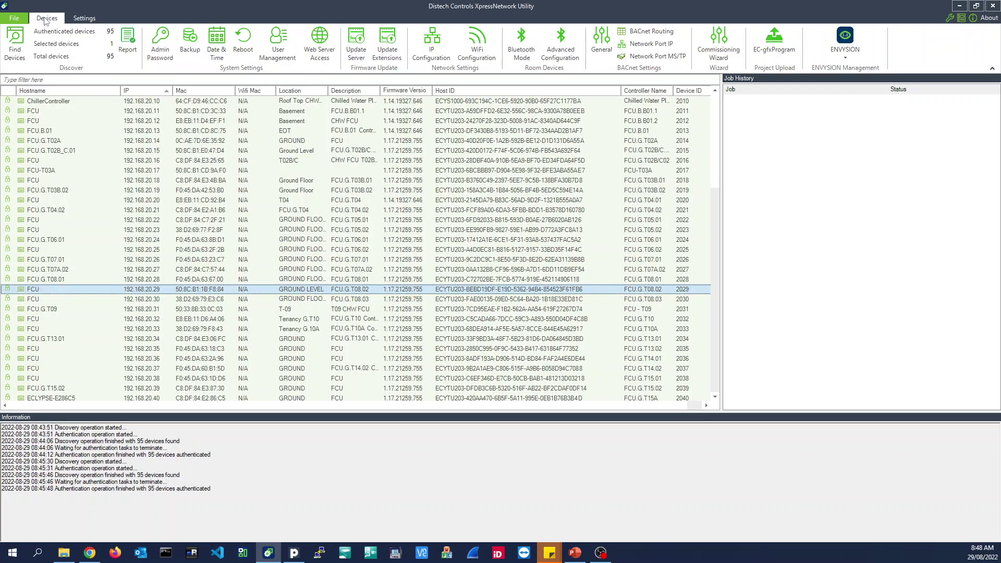
{"action": "left_click", "coordinate": [130, 43]}
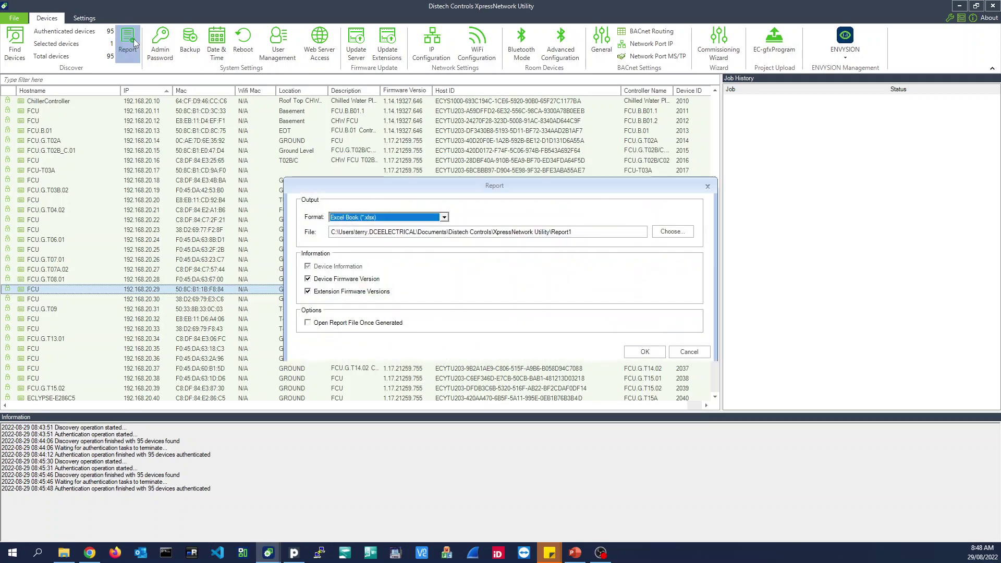
{"action": "left_click_drag", "start_coordinate": [438, 191], "coordinate": [285, 108]}
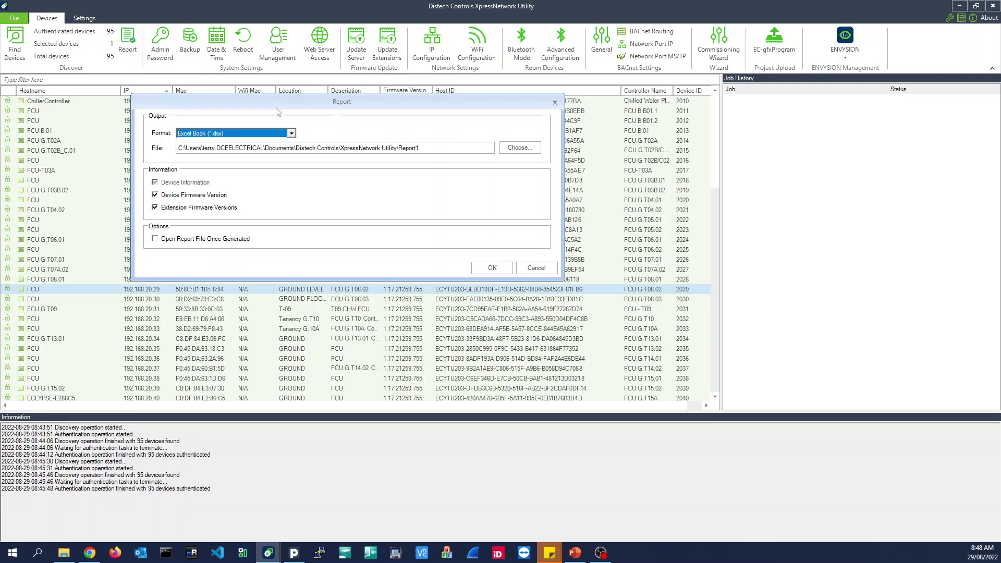
{"action": "left_click", "coordinate": [555, 103]}
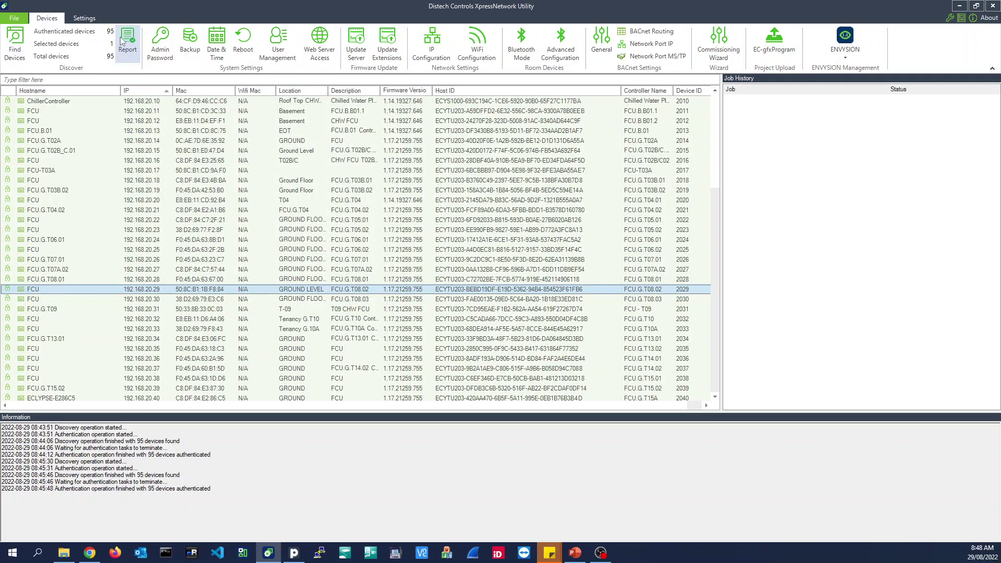
Set and confirm a new admin password on FCU.G.T08.02, then check the log shows success.
{"action": "left_click", "coordinate": [155, 44]}
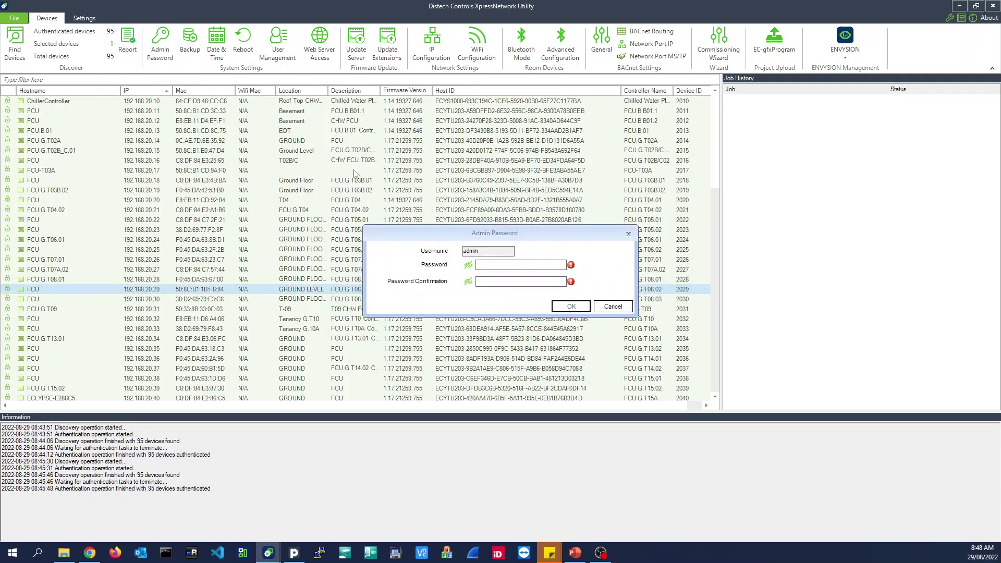
{"action": "left_click", "coordinate": [515, 282]}
{"action": "left_click", "coordinate": [516, 268]}
{"action": "type", "text": "ad"}
{"action": "double_click", "coordinate": [536, 267]}
{"action": "type", "text": "********"}
{"action": "key", "text": "Tab"}
{"action": "type", "text": "********"}
{"action": "left_click", "coordinate": [571, 306]}
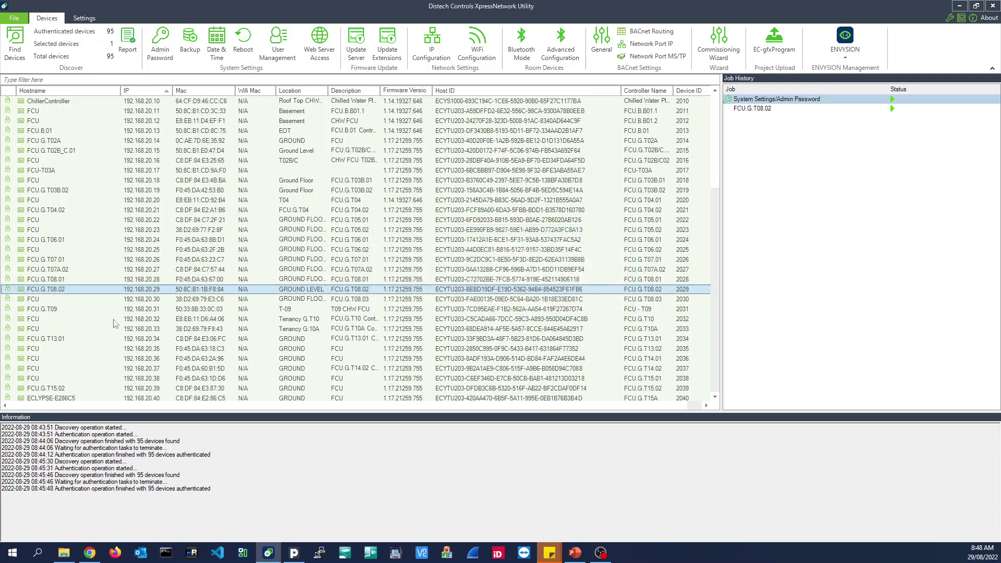
{"action": "left_click", "coordinate": [45, 211]}
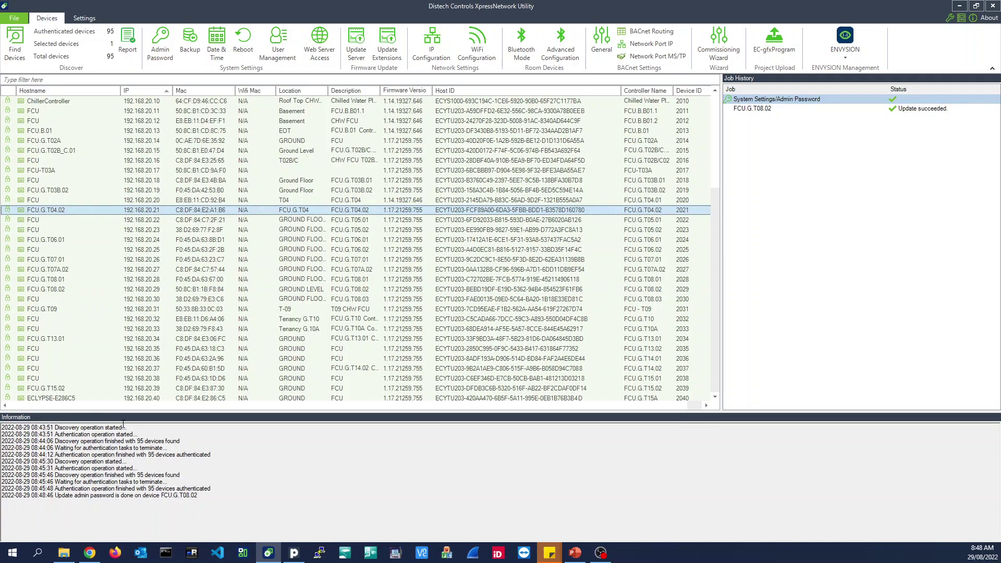
{"action": "left_click_drag", "start_coordinate": [196, 495], "coordinate": [161, 496]}
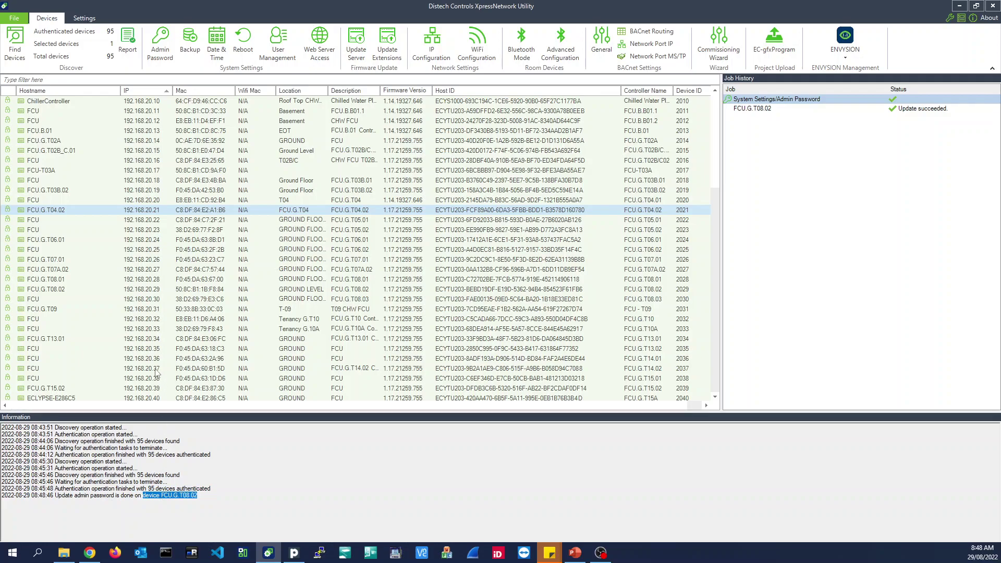
{"action": "left_click", "coordinate": [96, 320]}
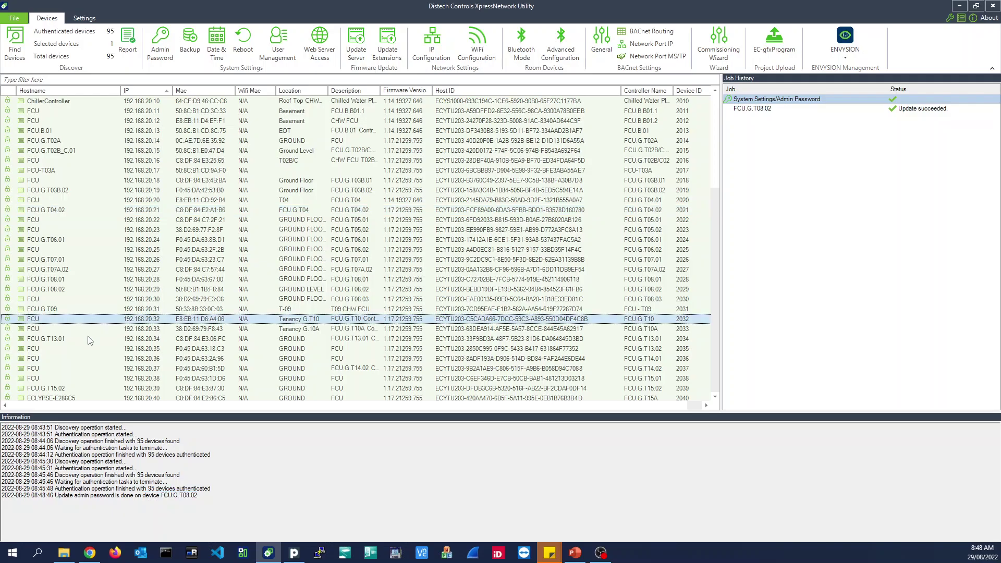
{"action": "left_click", "coordinate": [88, 338]}
{"action": "scroll", "coordinate": [88, 337], "scroll_direction": "down", "scroll_amount": 3}
{"action": "scroll", "coordinate": [89, 340], "scroll_direction": "down", "scroll_amount": 15}
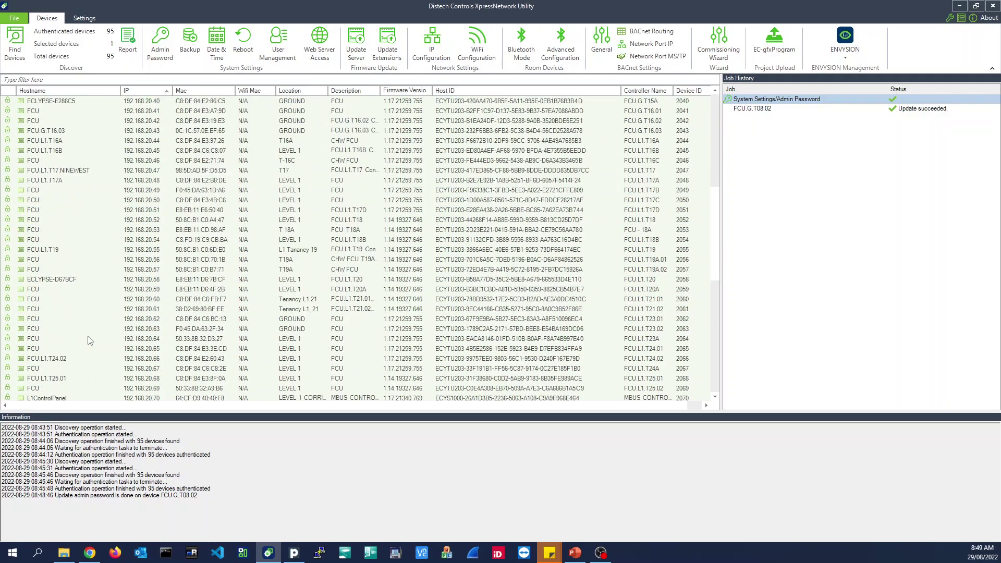
{"action": "scroll", "coordinate": [88, 340], "scroll_direction": "down", "scroll_amount": 4}
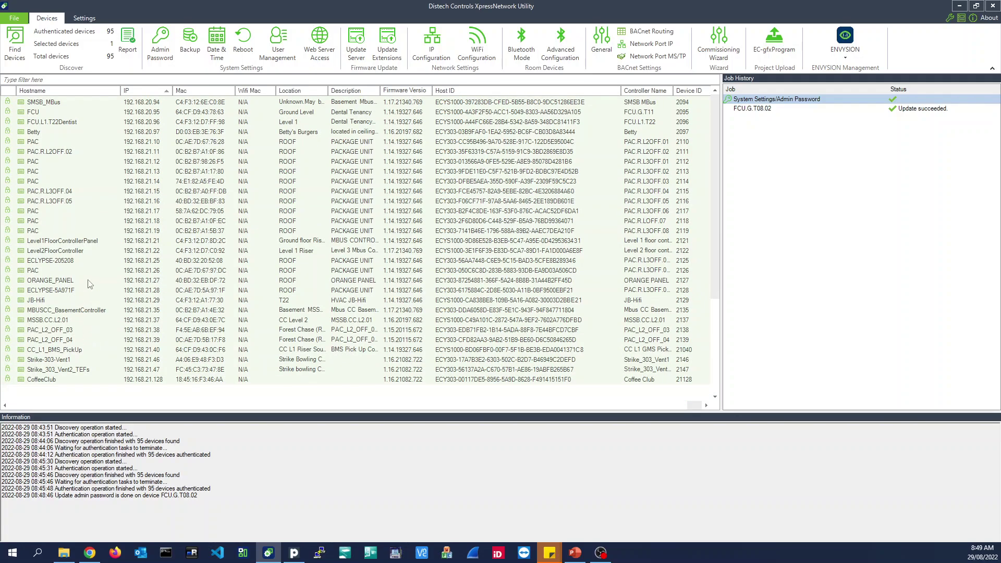
{"action": "scroll", "coordinate": [90, 275], "scroll_direction": "up", "scroll_amount": 3}
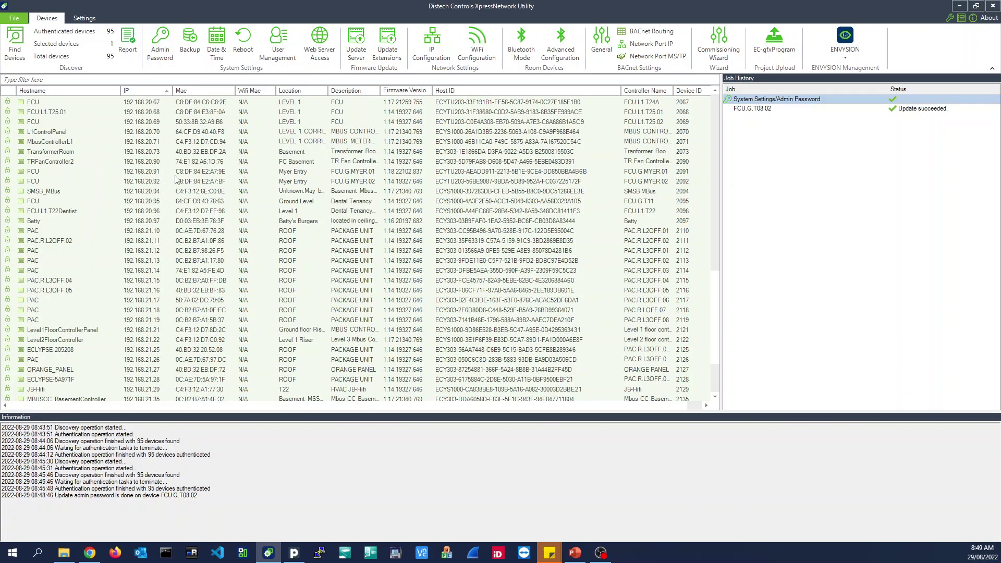
{"action": "left_click", "coordinate": [159, 164]}
{"action": "scroll", "coordinate": [159, 166], "scroll_direction": "up", "scroll_amount": 1}
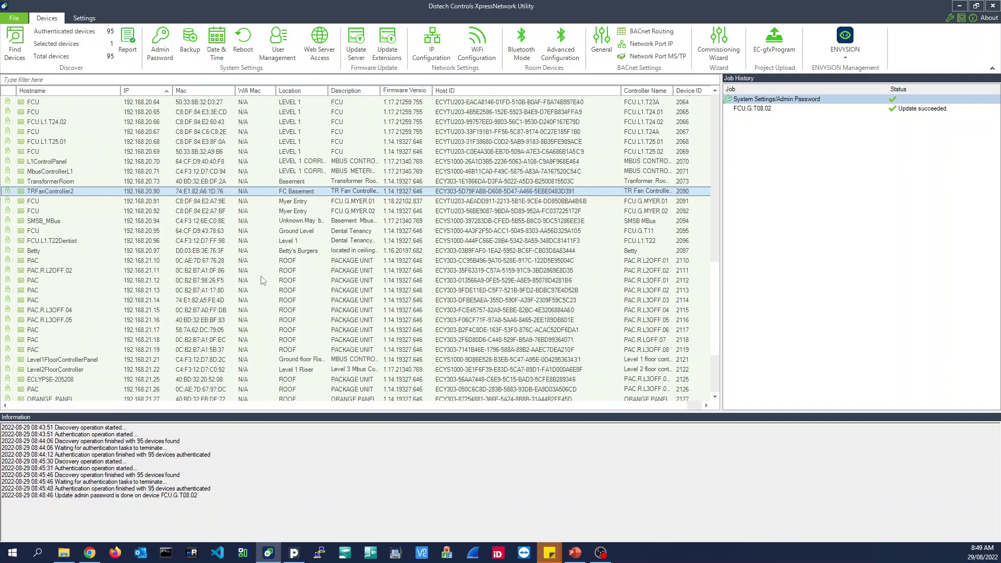
{"action": "scroll", "coordinate": [280, 271], "scroll_direction": "up", "scroll_amount": 6}
{"action": "scroll", "coordinate": [280, 271], "scroll_direction": "up", "scroll_amount": 11}
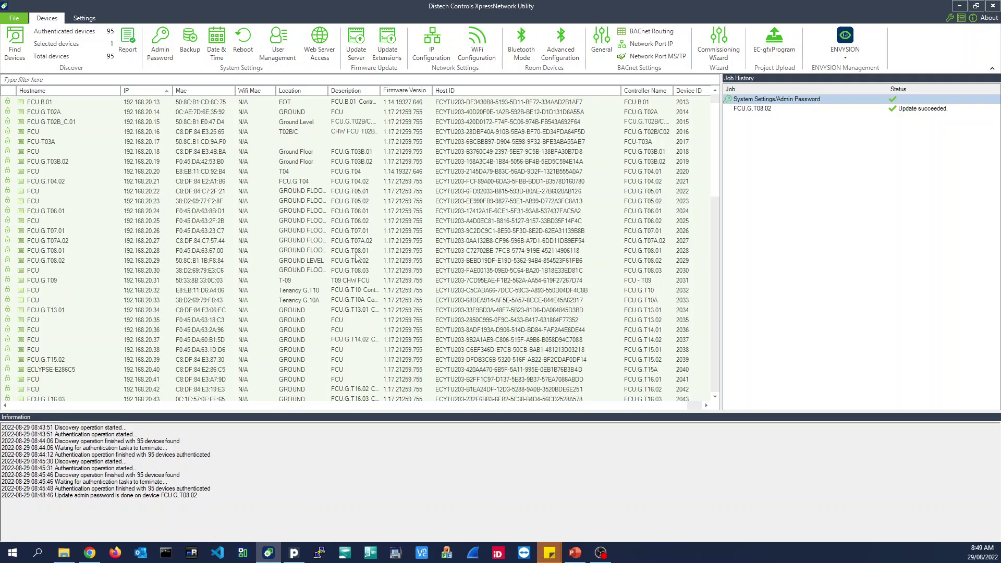
Select FCU.G.T08.02 and apply a new admin password to it again.
{"action": "left_click", "coordinate": [348, 262]}
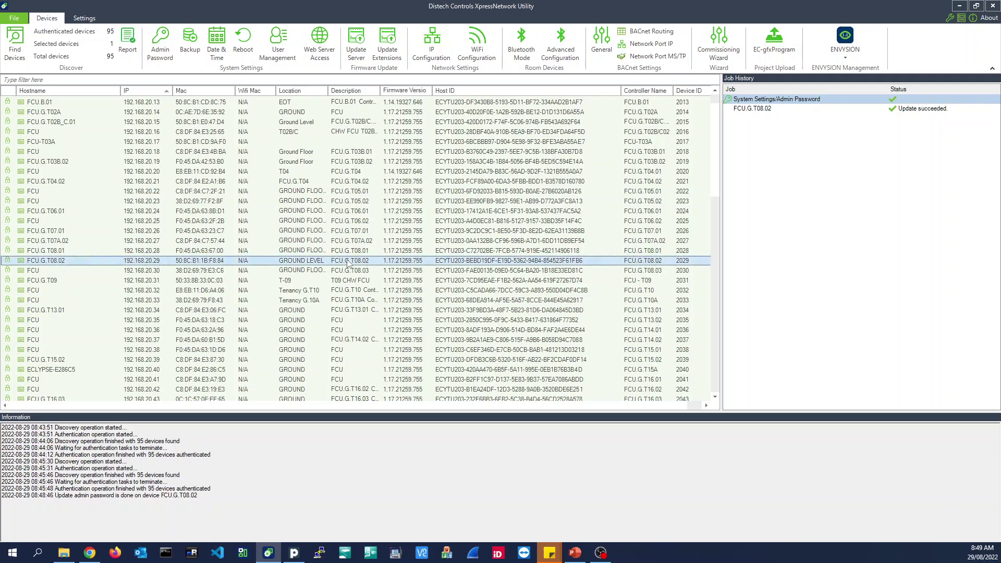
{"action": "left_click", "coordinate": [163, 47]}
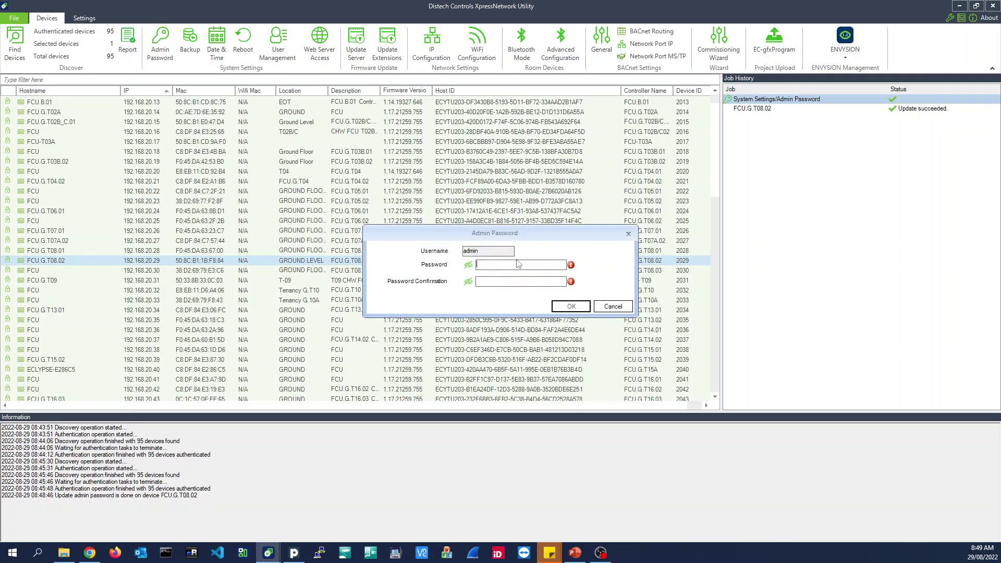
{"action": "type", "text": "***************"}
{"action": "left_click", "coordinate": [574, 308]}
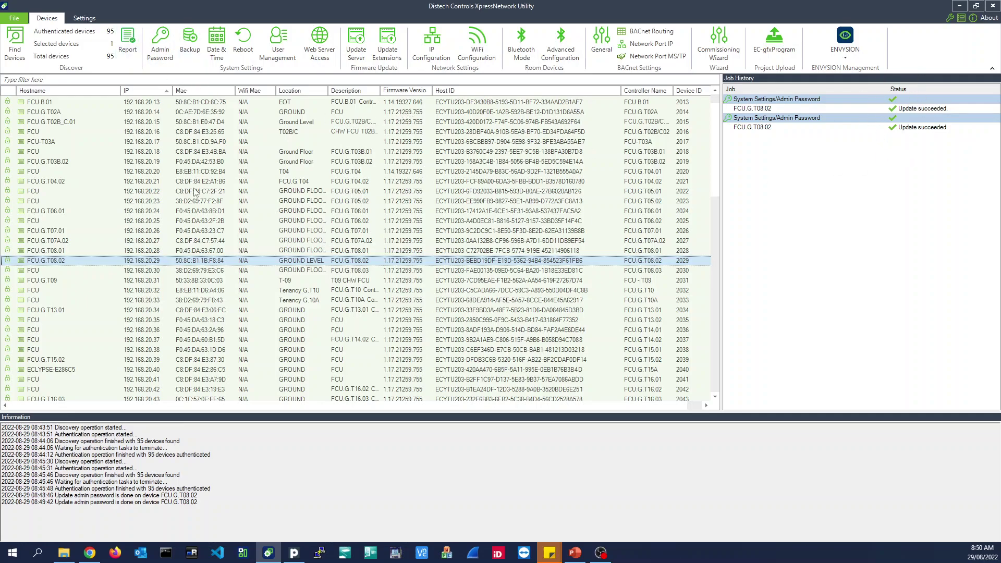
Select all 95 controllers, from ChillerController through CoffeeClub.
{"action": "scroll", "coordinate": [196, 193], "scroll_direction": "up", "scroll_amount": 1}
{"action": "left_click", "coordinate": [191, 103]}
{"action": "scroll", "coordinate": [229, 253], "scroll_direction": "down", "scroll_amount": 20}
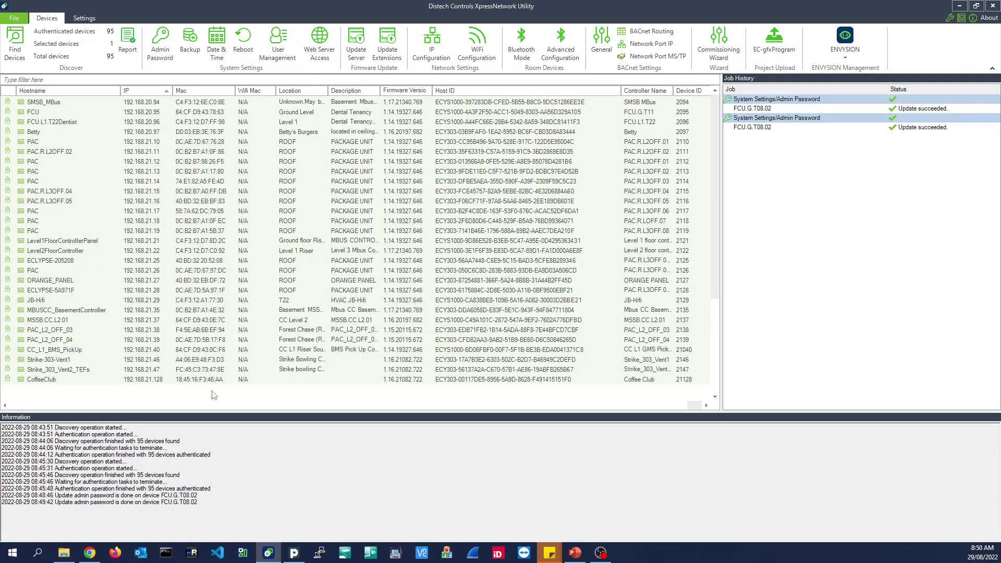
{"action": "left_click", "coordinate": [208, 371], "text": "shift"}
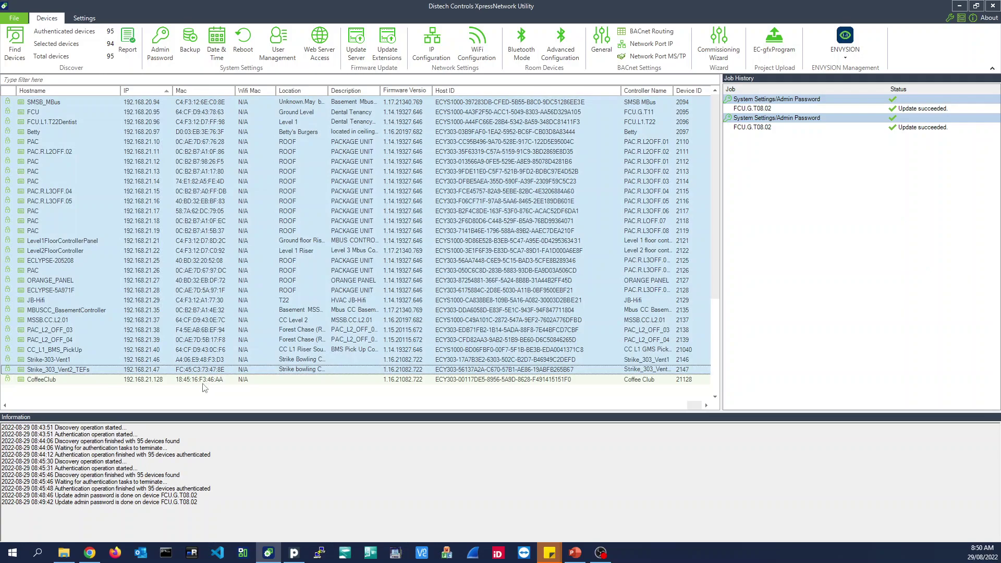
{"action": "left_click", "coordinate": [205, 381], "text": "shift"}
Preview the Backup options with Network Configuration ticked, then close without backing up.
{"action": "left_click", "coordinate": [184, 40]}
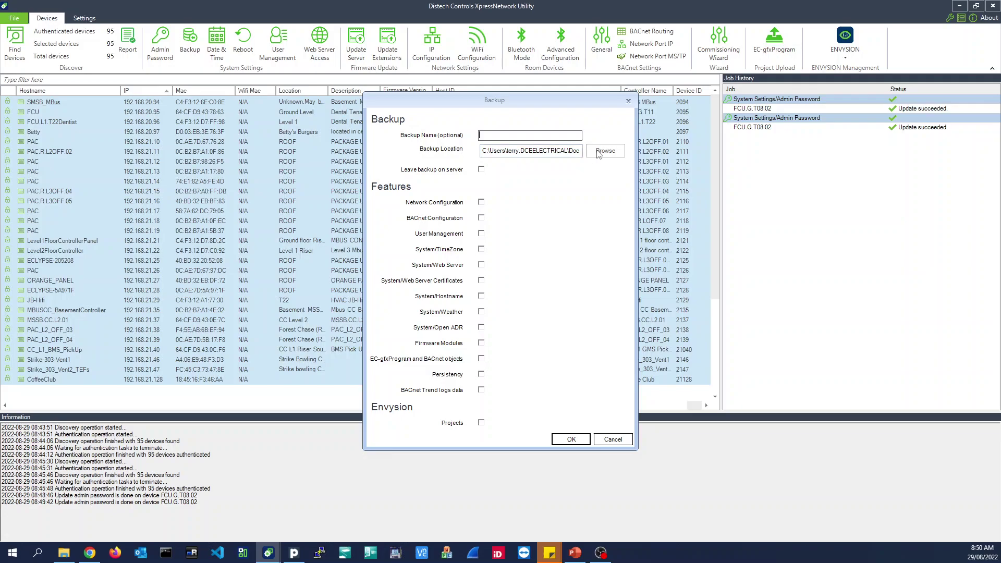
{"action": "left_click", "coordinate": [481, 202]}
{"action": "left_click", "coordinate": [628, 101]}
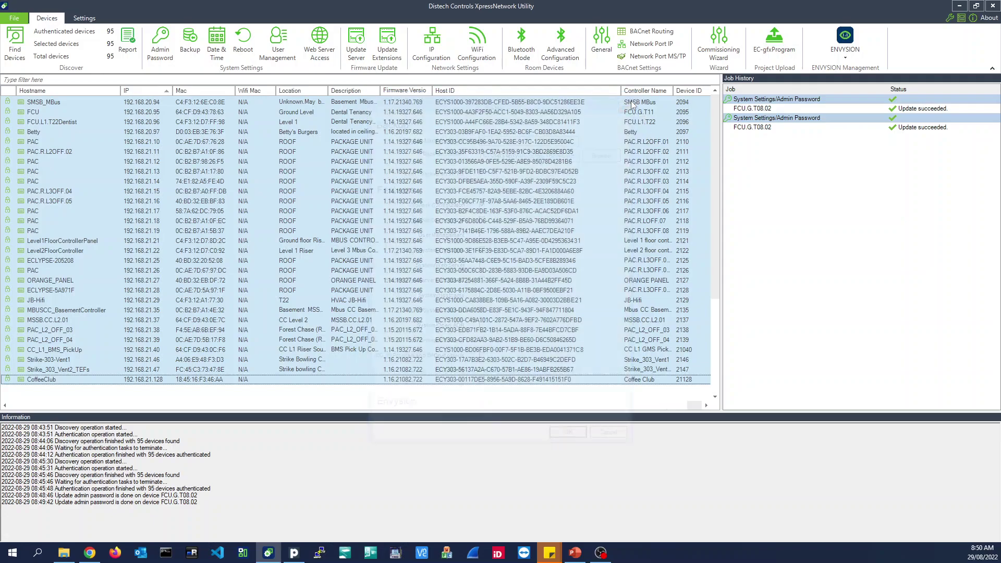
Open Date & Time for the 192.168.20.11 controller, showing NTP 2.android.pool.ntp.org and Perth timezone.
{"action": "left_click", "coordinate": [200, 193]}
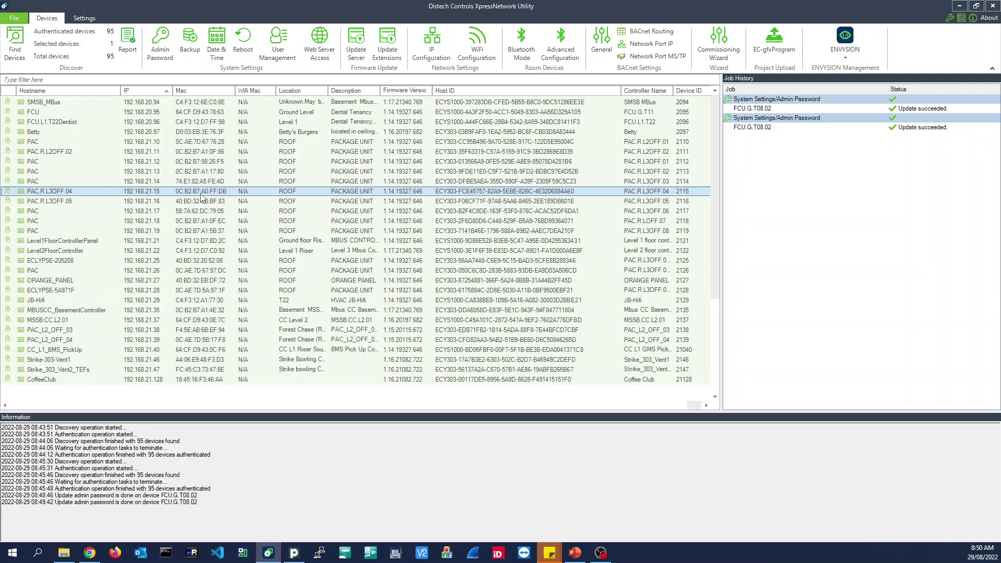
{"action": "scroll", "coordinate": [201, 197], "scroll_direction": "up", "scroll_amount": 20}
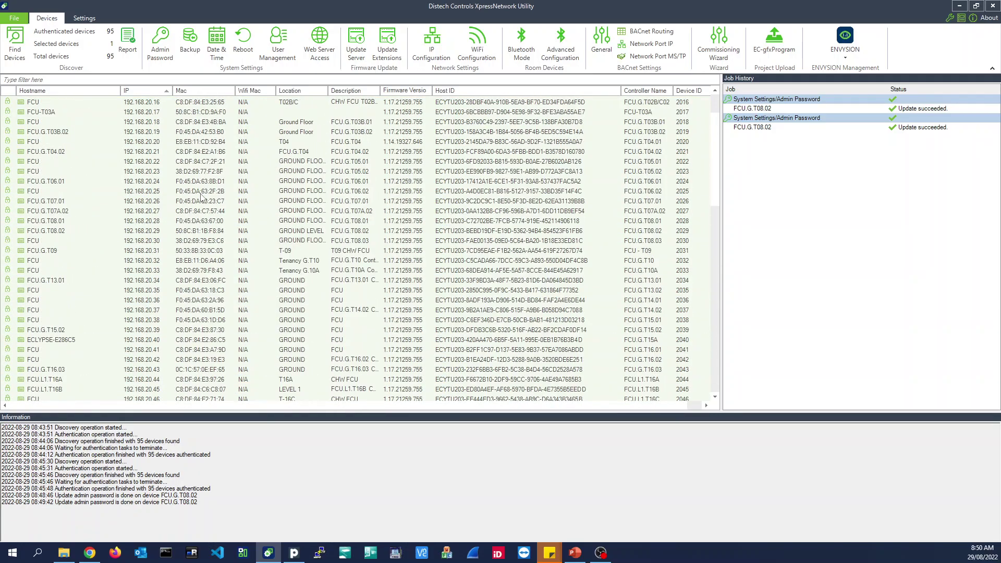
{"action": "scroll", "coordinate": [201, 197], "scroll_direction": "up", "scroll_amount": 2}
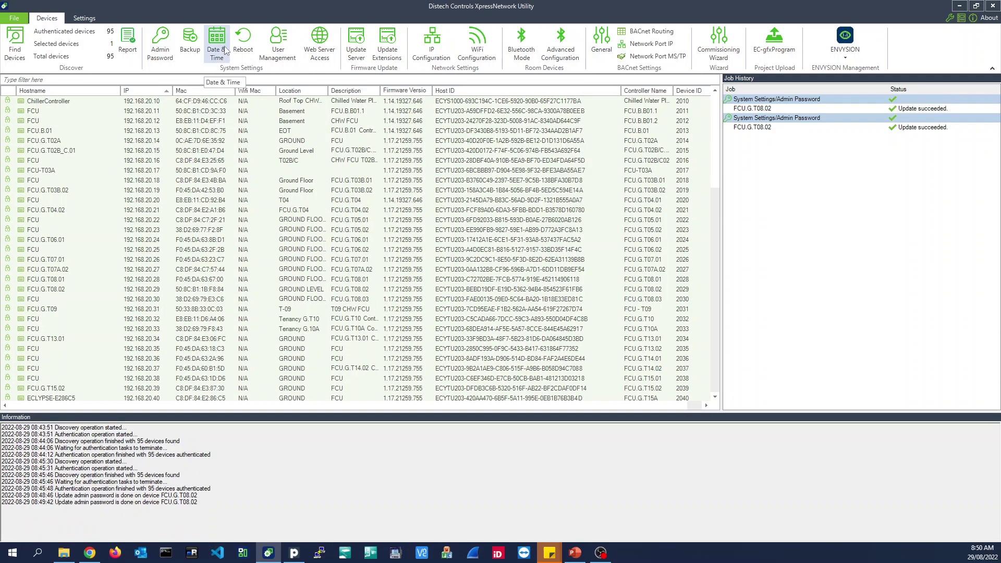
{"action": "left_click", "coordinate": [208, 101]}
{"action": "left_click", "coordinate": [214, 50]}
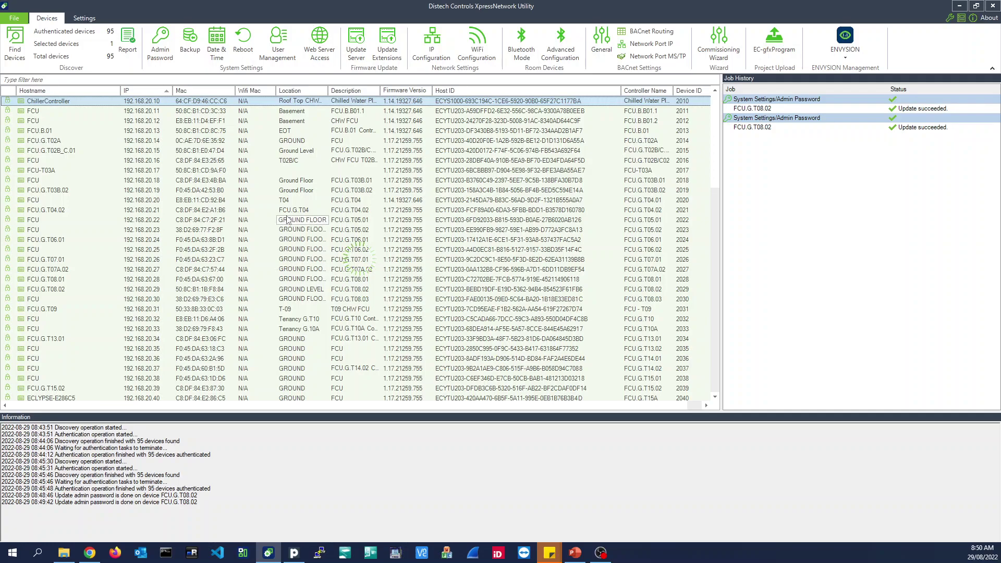
{"action": "left_click", "coordinate": [157, 112]}
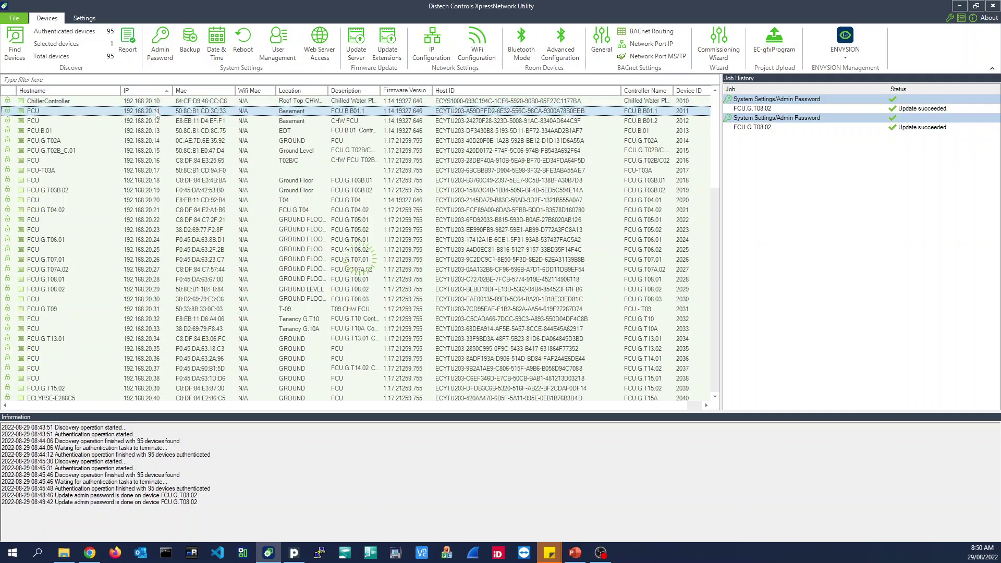
{"action": "left_click", "coordinate": [149, 104]}
{"action": "left_click", "coordinate": [149, 111]}
{"action": "left_click", "coordinate": [214, 45]}
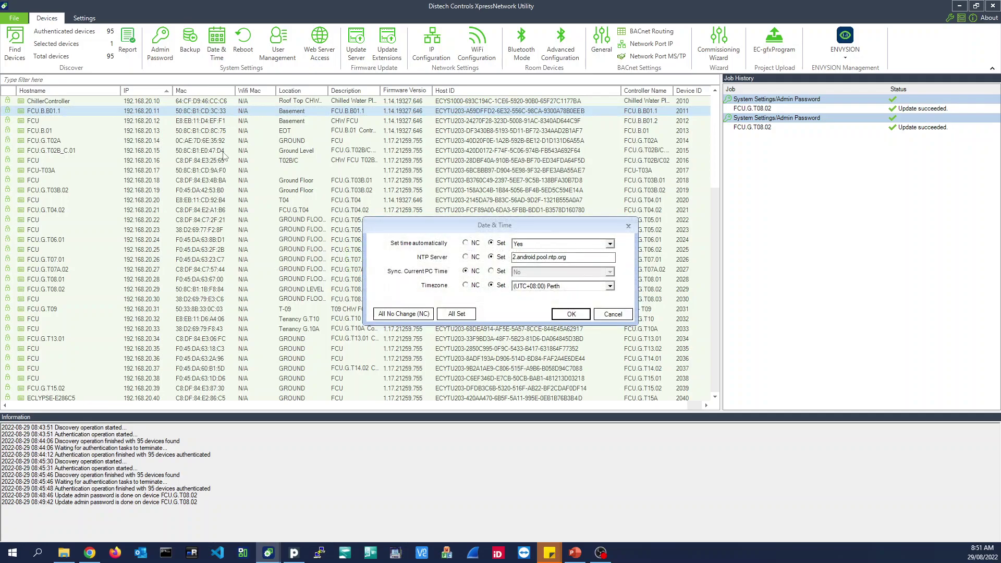
{"action": "left_click_drag", "start_coordinate": [506, 225], "coordinate": [285, 134]}
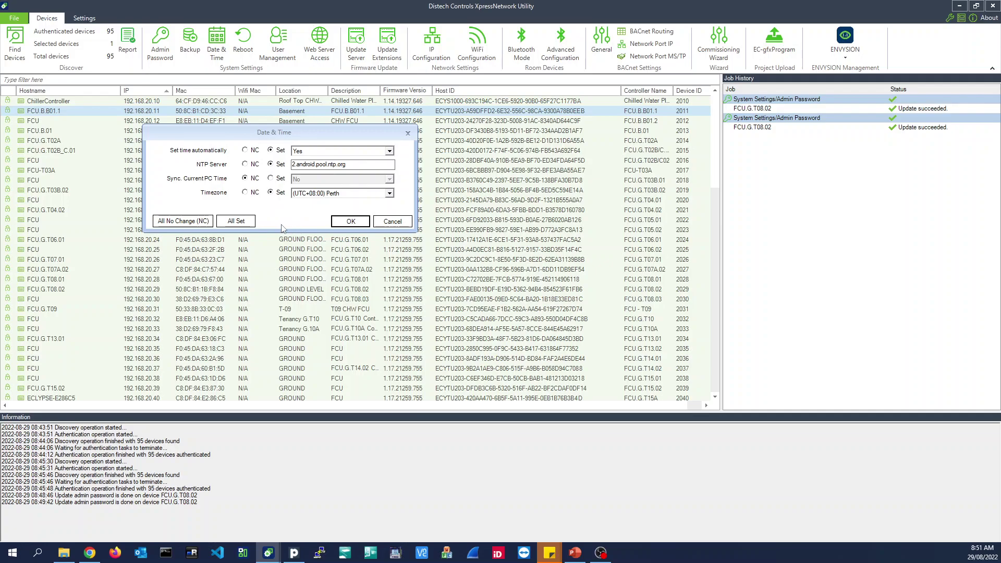
Close the Date & Time dialog without changes and scroll through the device list.
{"action": "left_click", "coordinate": [408, 133]}
{"action": "left_click", "coordinate": [203, 104]}
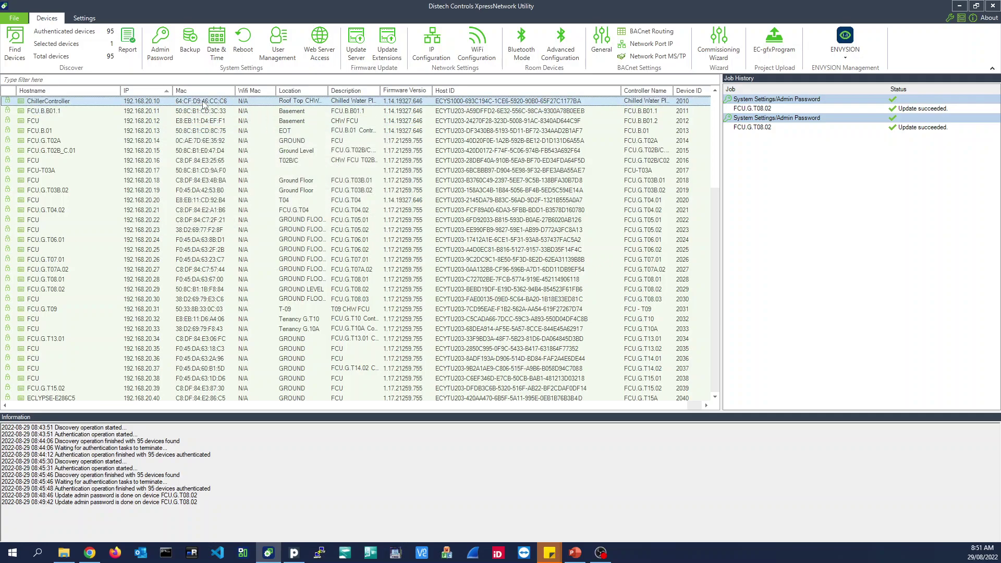
{"action": "scroll", "coordinate": [231, 256], "scroll_direction": "down", "scroll_amount": 10}
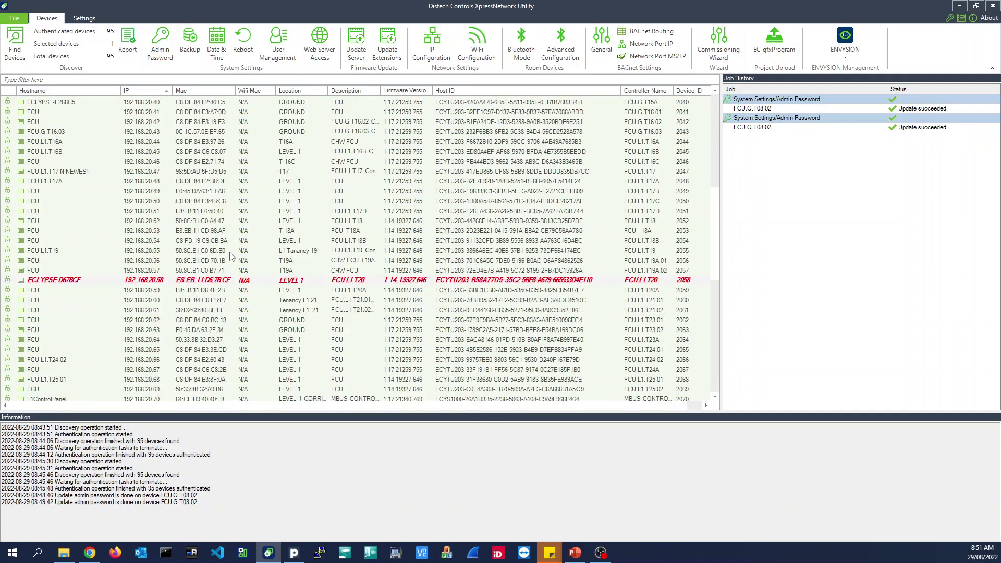
{"action": "scroll", "coordinate": [230, 256], "scroll_direction": "up", "scroll_amount": 10}
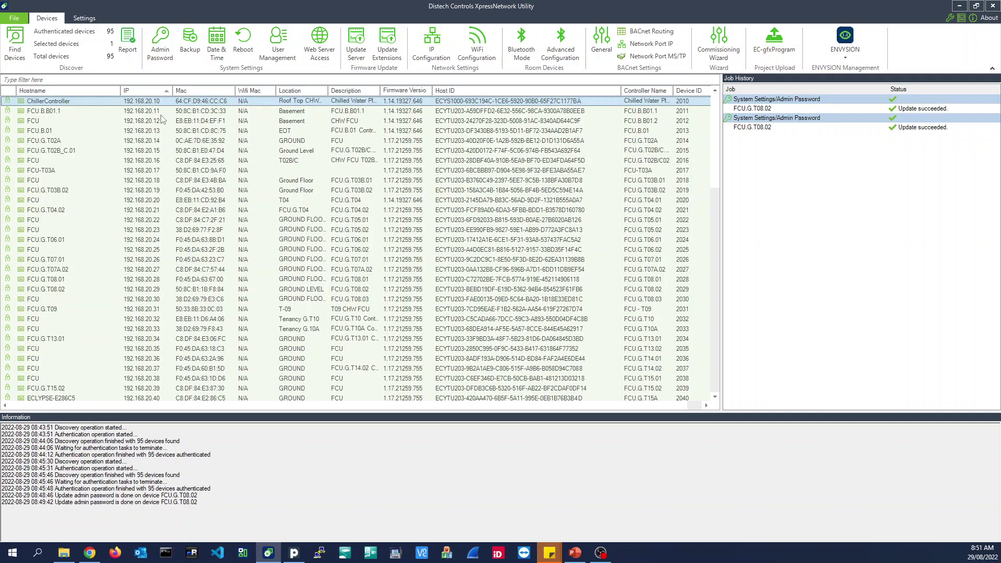
Select the FCU.B.B01.1, ChillerController and FCU-T03A rows in turn.
{"action": "left_click", "coordinate": [151, 112]}
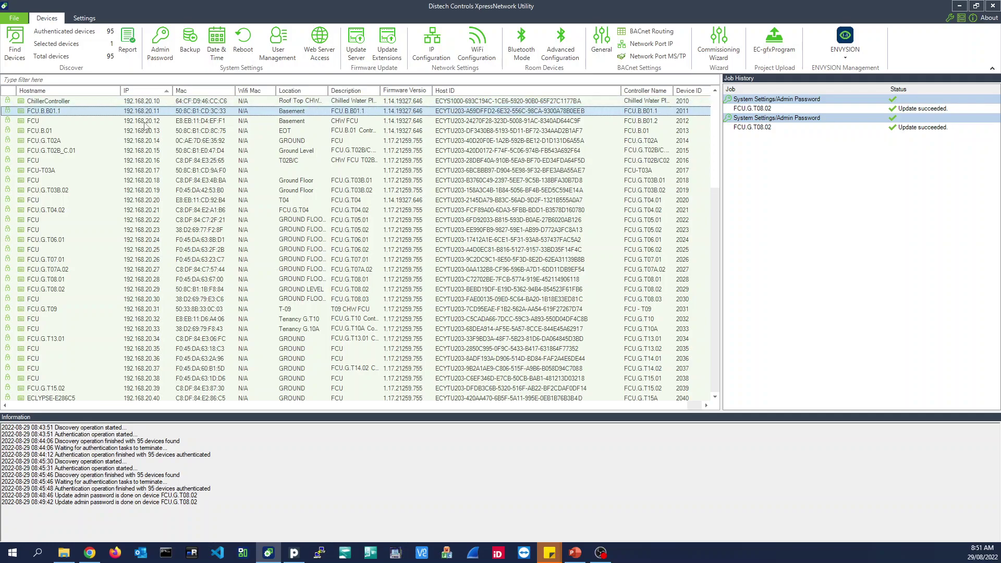
{"action": "left_click", "coordinate": [144, 123]}
{"action": "left_click", "coordinate": [146, 112]}
{"action": "left_click", "coordinate": [147, 102]}
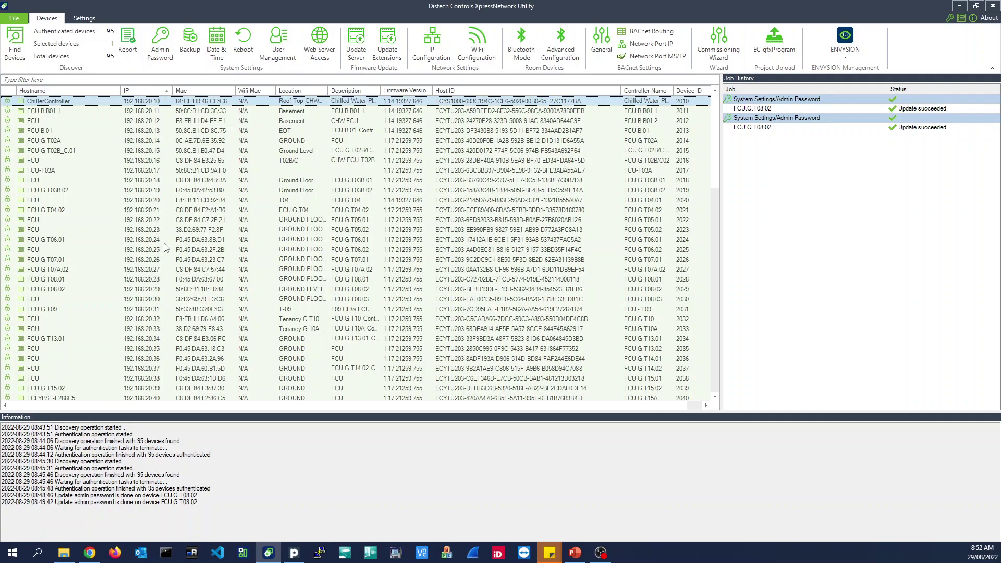
{"action": "left_click", "coordinate": [148, 174]}
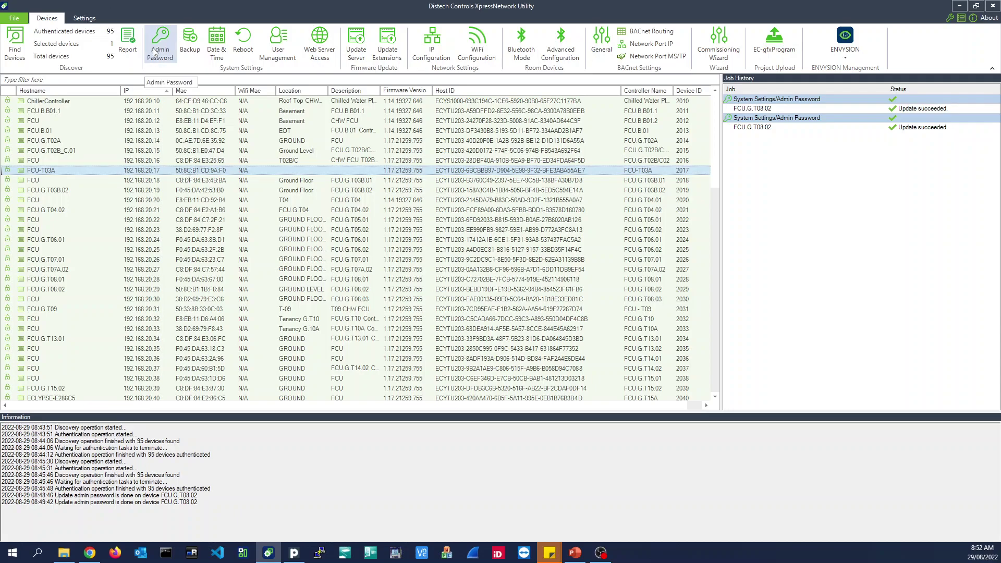
{"action": "left_click", "coordinate": [212, 103]}
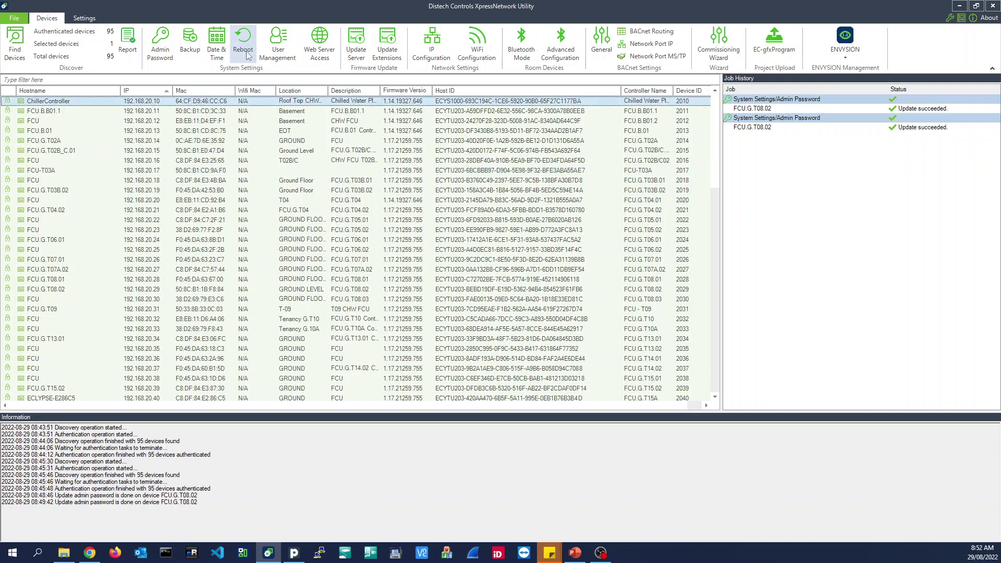
{"action": "left_click", "coordinate": [280, 46]}
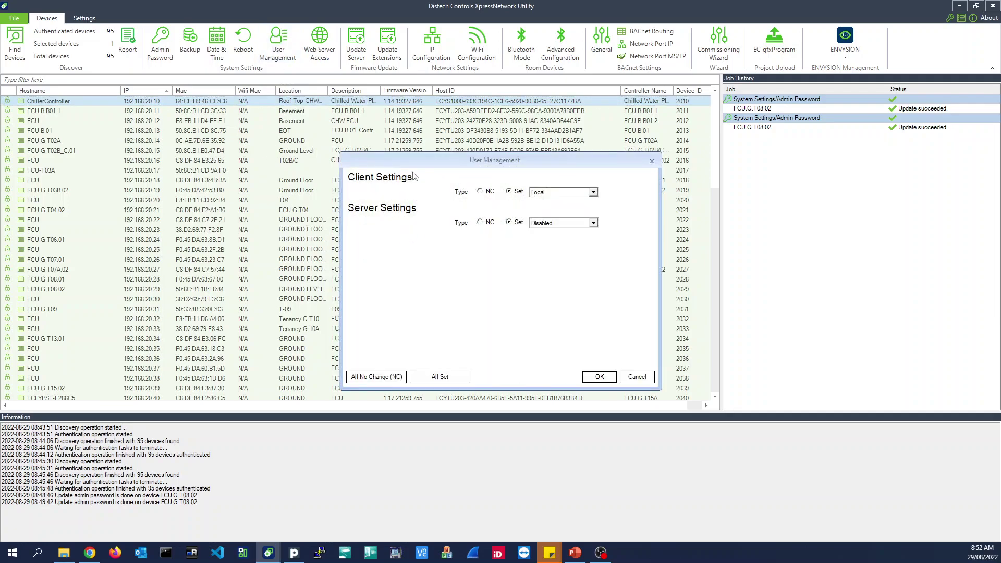
{"action": "left_click", "coordinate": [593, 193]}
{"action": "left_click", "coordinate": [593, 193]}
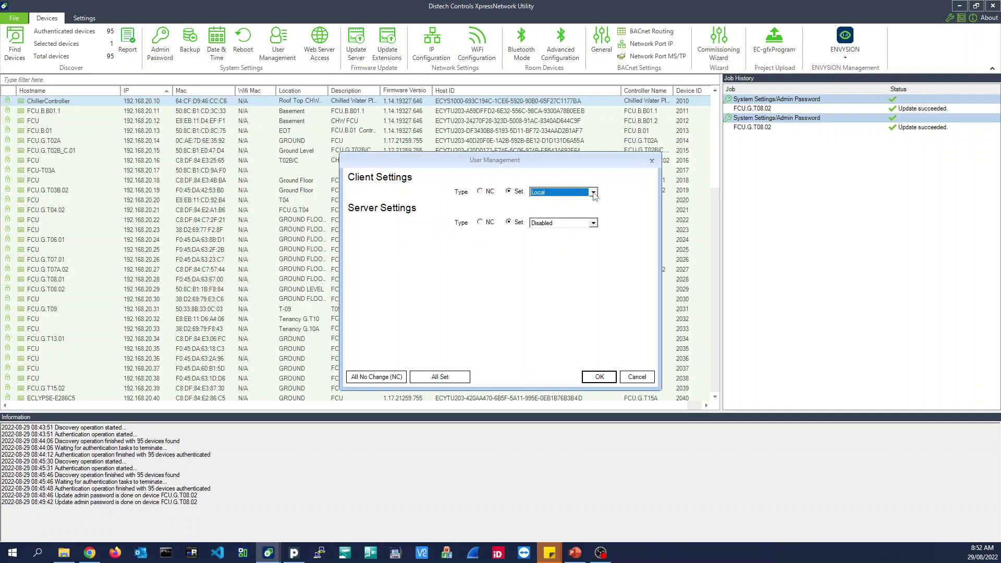
{"action": "left_click", "coordinate": [593, 223]}
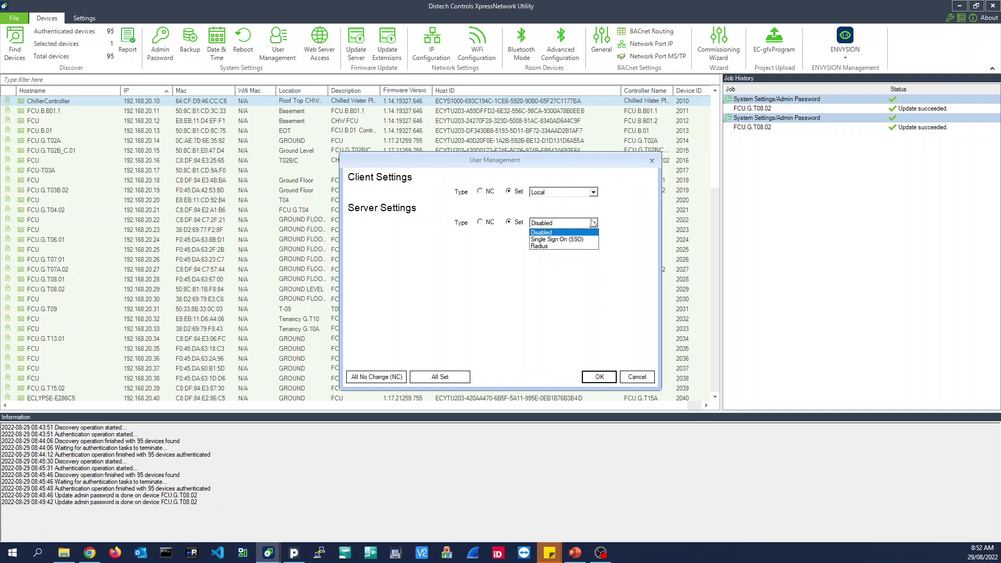
{"action": "left_click", "coordinate": [593, 224]}
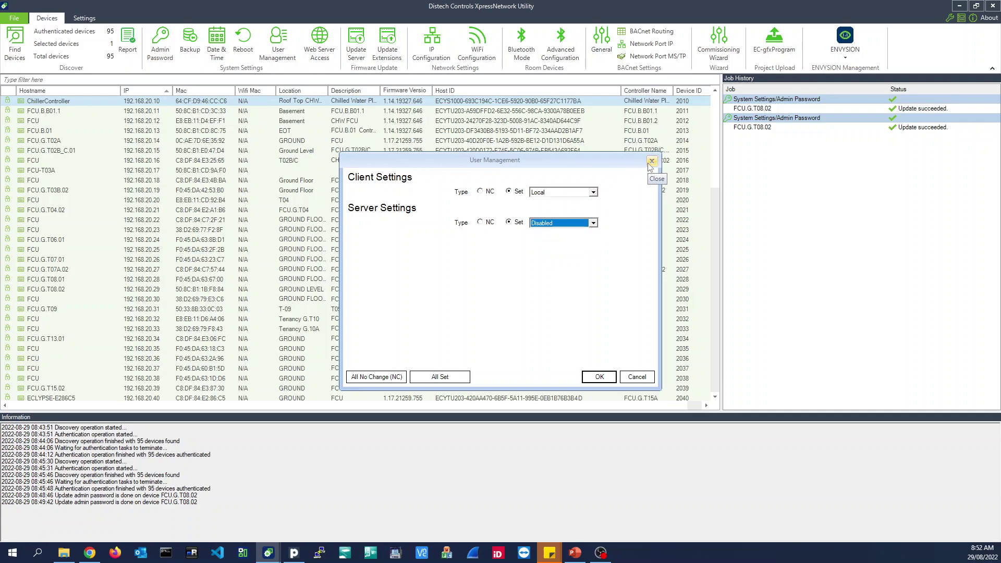
{"action": "left_click", "coordinate": [651, 162]}
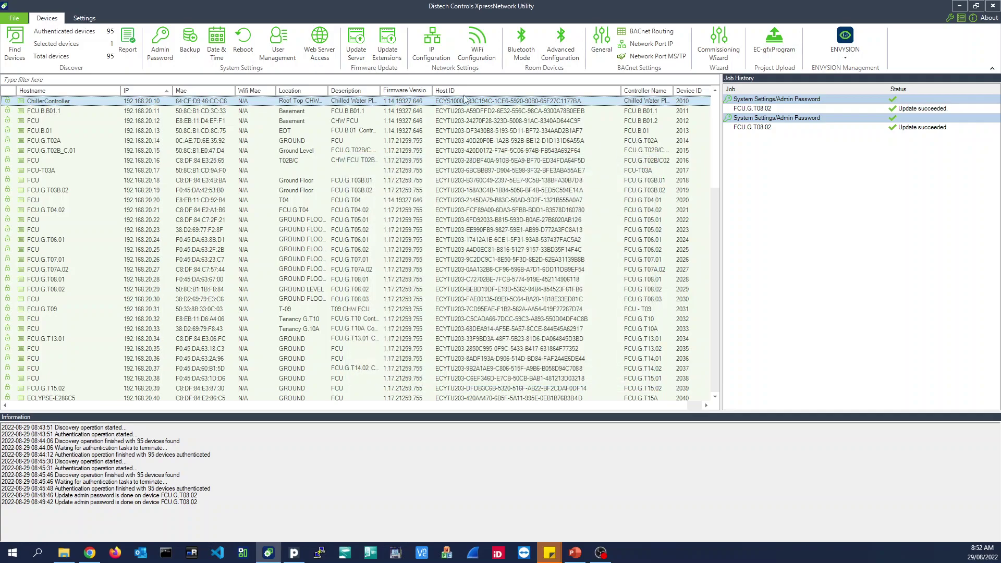
{"action": "key", "text": "Down"}
{"action": "left_click", "coordinate": [323, 34]}
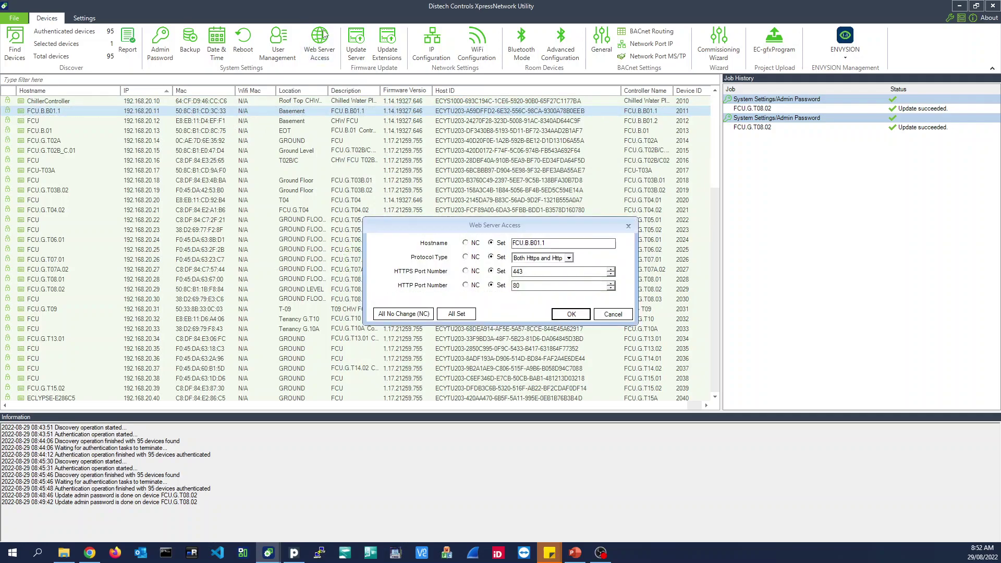
{"action": "left_click_drag", "start_coordinate": [521, 226], "coordinate": [360, 116]}
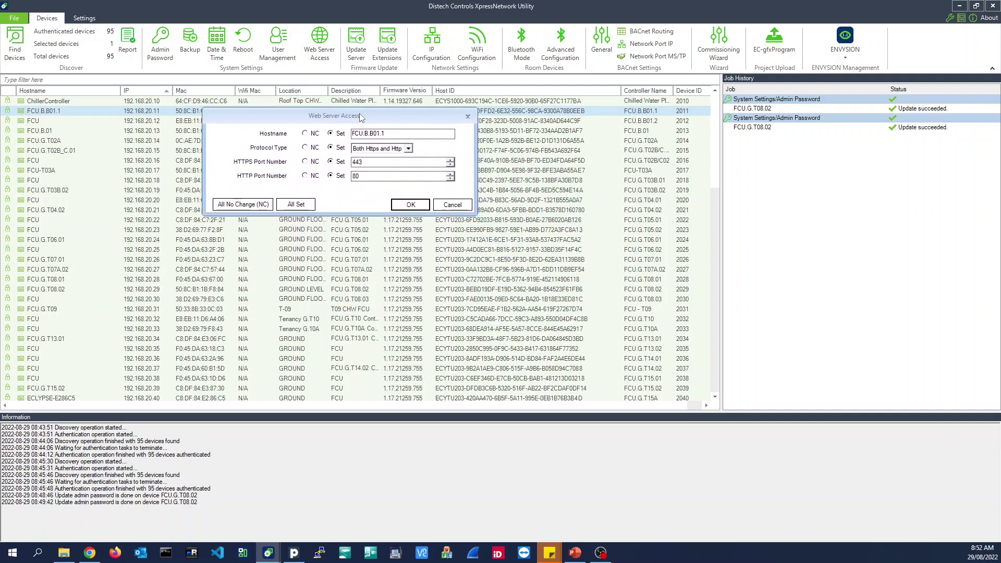
{"action": "left_click", "coordinate": [408, 148]}
{"action": "left_click", "coordinate": [410, 149]}
{"action": "left_click", "coordinate": [468, 116]}
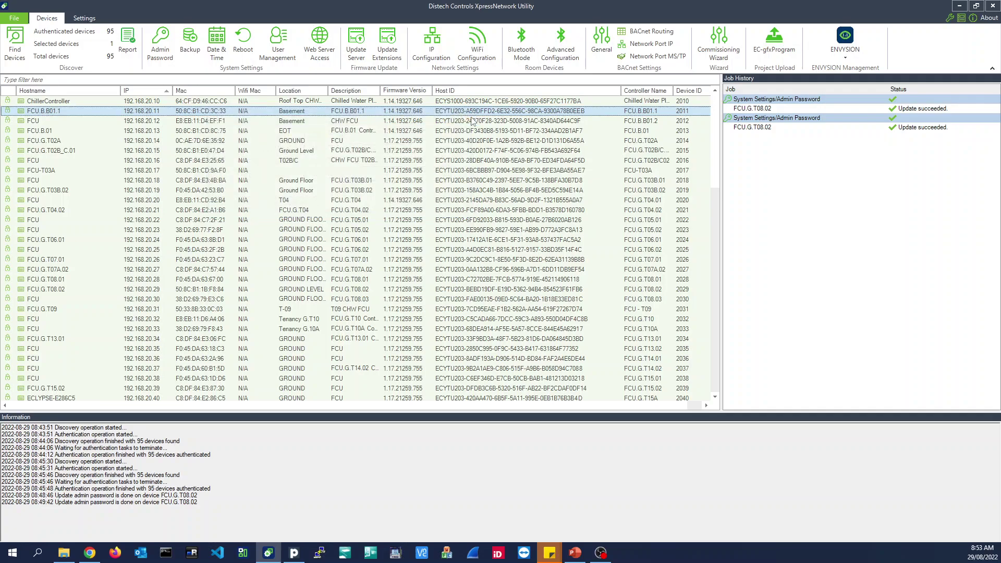
{"action": "left_click", "coordinate": [362, 57]}
{"action": "left_click", "coordinate": [630, 262]}
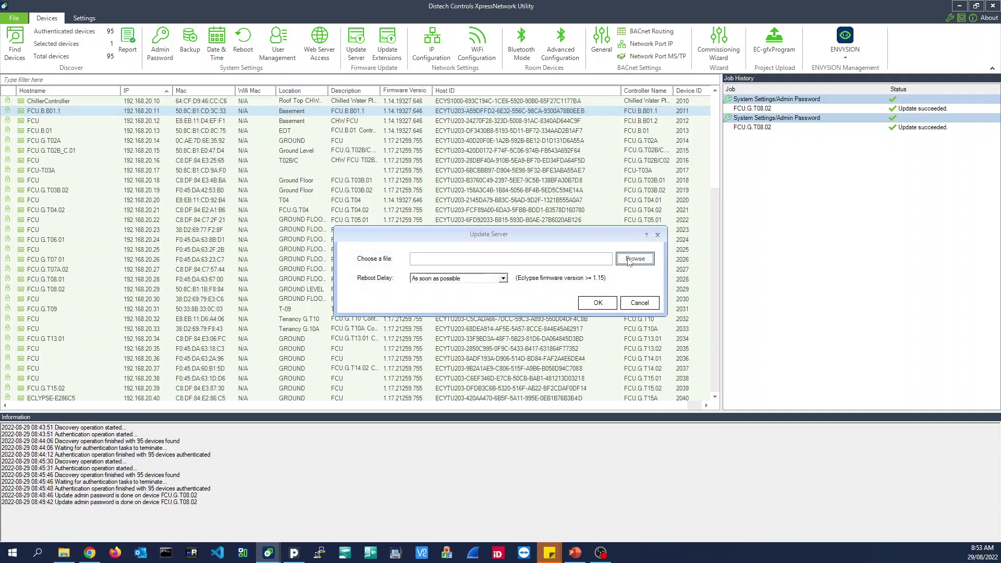
{"action": "left_click", "coordinate": [629, 261]}
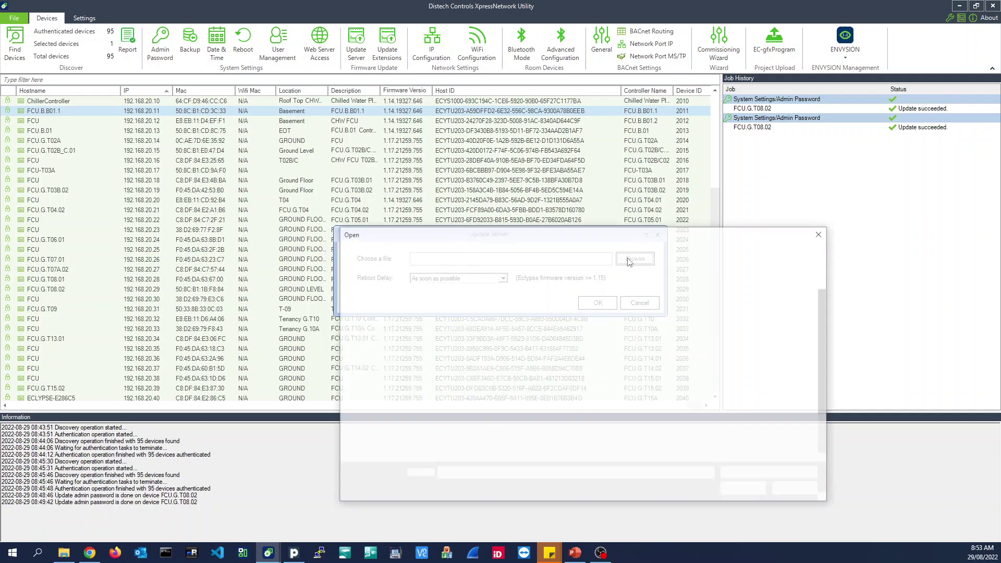
{"action": "left_click", "coordinate": [822, 233]}
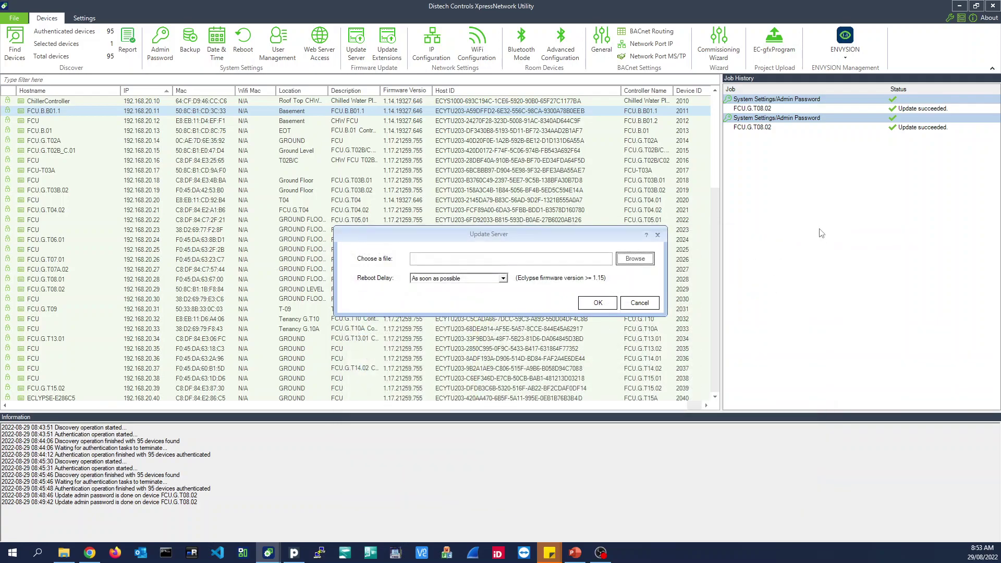
{"action": "left_click", "coordinate": [657, 235]}
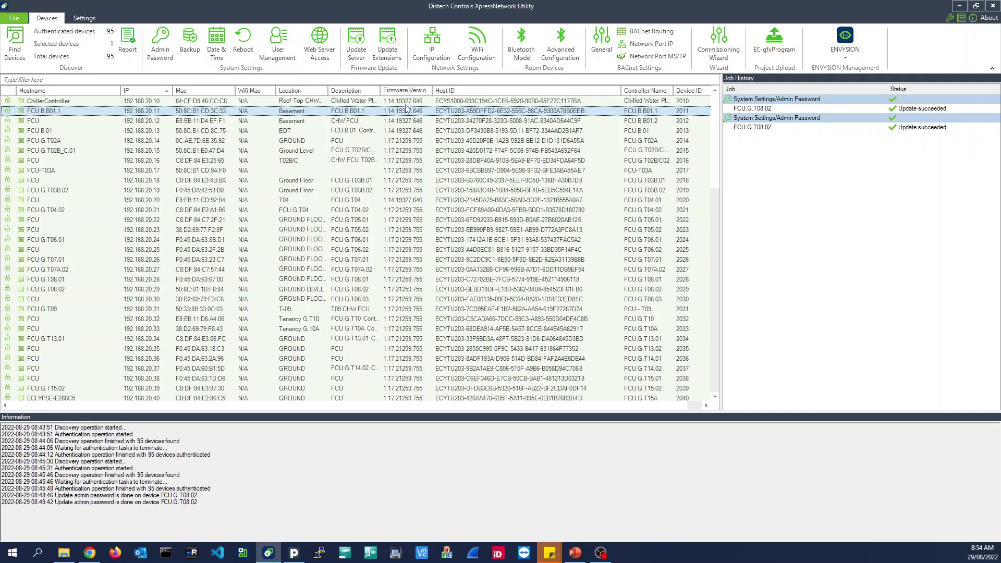
{"action": "left_click", "coordinate": [405, 150]}
{"action": "scroll", "coordinate": [391, 227], "scroll_direction": "down", "scroll_amount": 2}
{"action": "scroll", "coordinate": [387, 226], "scroll_direction": "down", "scroll_amount": 14}
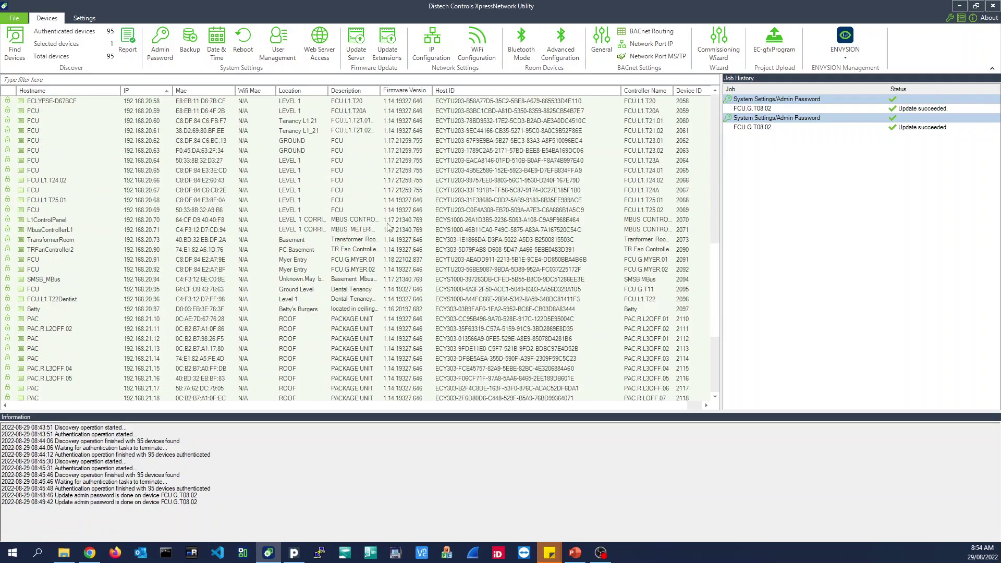
{"action": "scroll", "coordinate": [388, 226], "scroll_direction": "up", "scroll_amount": 16}
{"action": "left_click", "coordinate": [402, 101]}
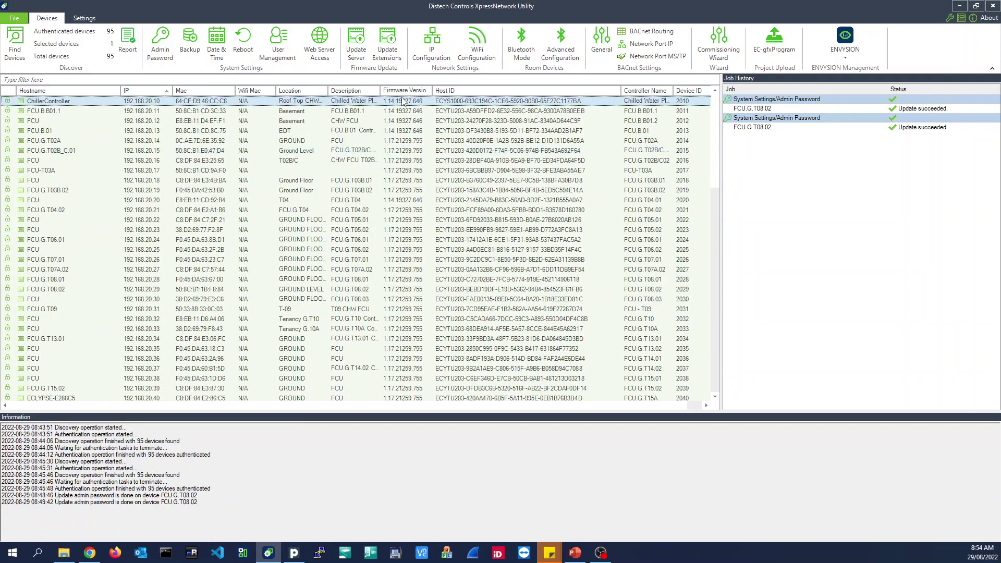
{"action": "scroll", "coordinate": [397, 273], "scroll_direction": "down", "scroll_amount": 14}
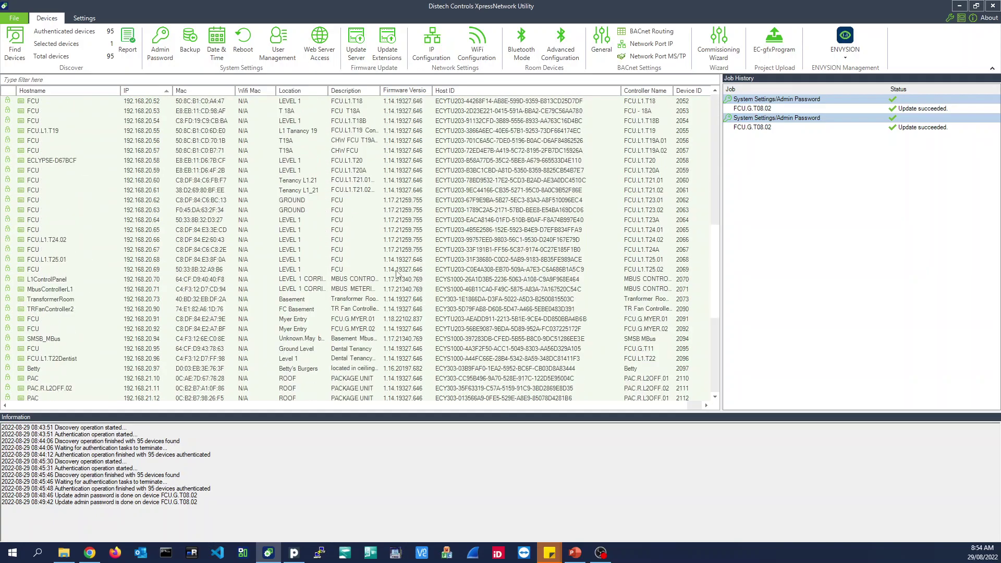
{"action": "scroll", "coordinate": [396, 273], "scroll_direction": "down", "scroll_amount": 8}
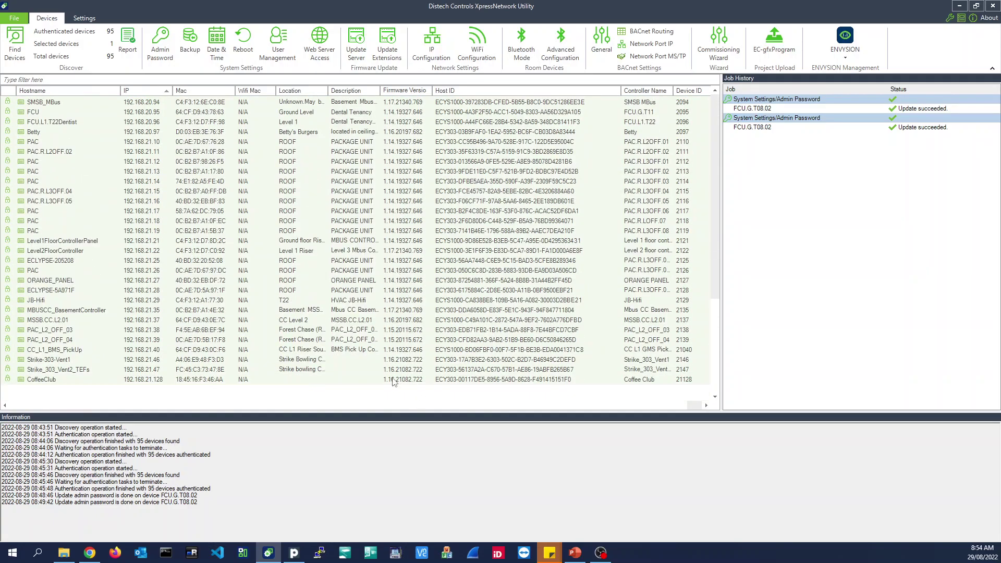
{"action": "left_click", "coordinate": [394, 379], "text": "shift"}
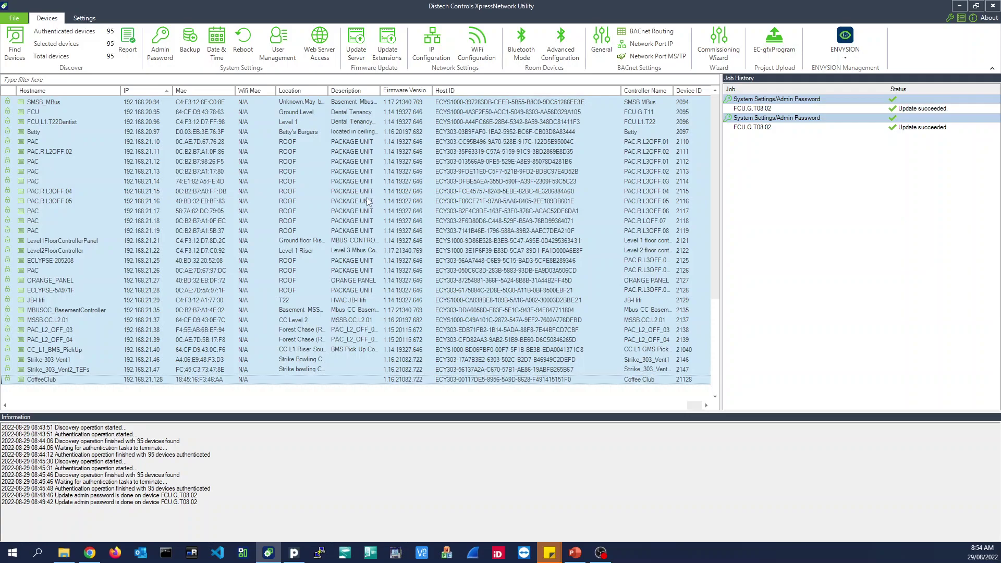
{"action": "scroll", "coordinate": [388, 254], "scroll_direction": "up", "scroll_amount": 20}
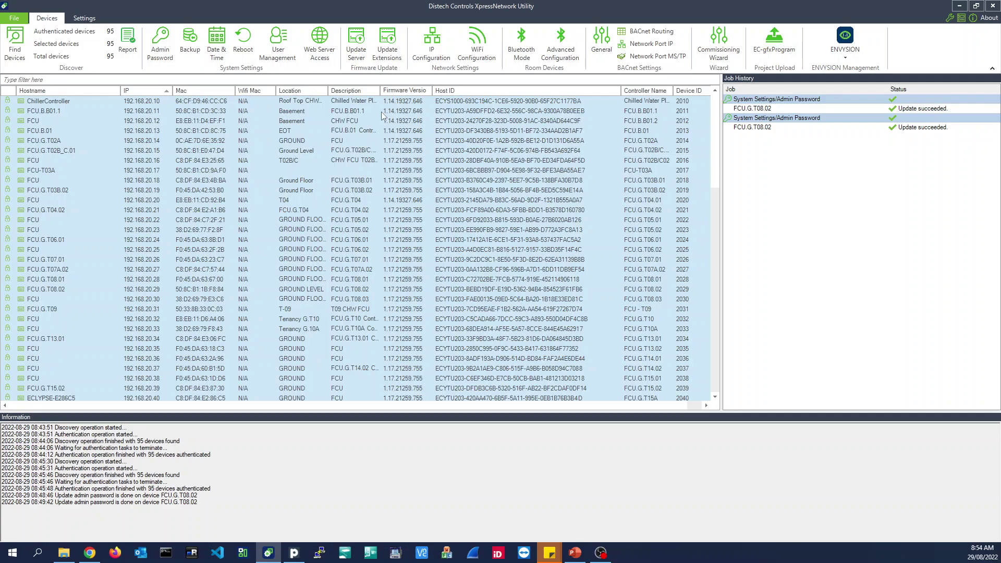
{"action": "left_click", "coordinate": [434, 110]}
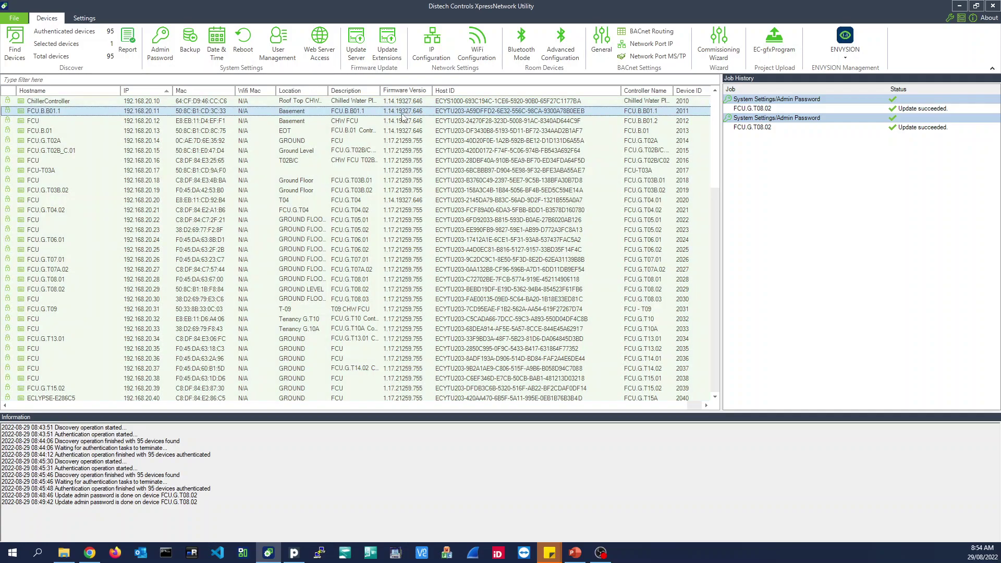
{"action": "left_click", "coordinate": [395, 164], "text": "shift"}
Review the IP Configuration dialog's Increment and First Address fields, then close it without applying changes.
{"action": "left_click", "coordinate": [429, 46]}
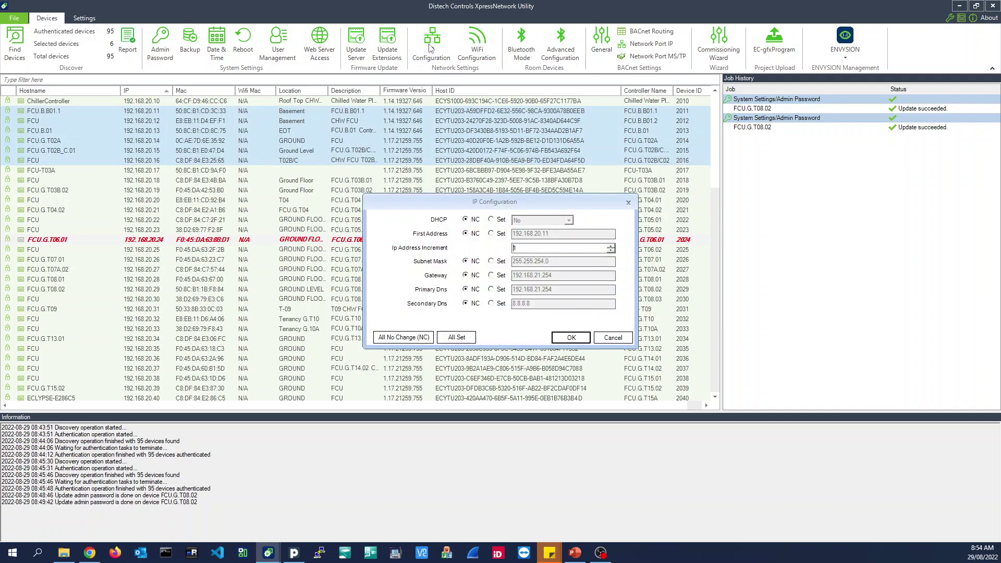
{"action": "left_click_drag", "start_coordinate": [512, 207], "coordinate": [338, 117]}
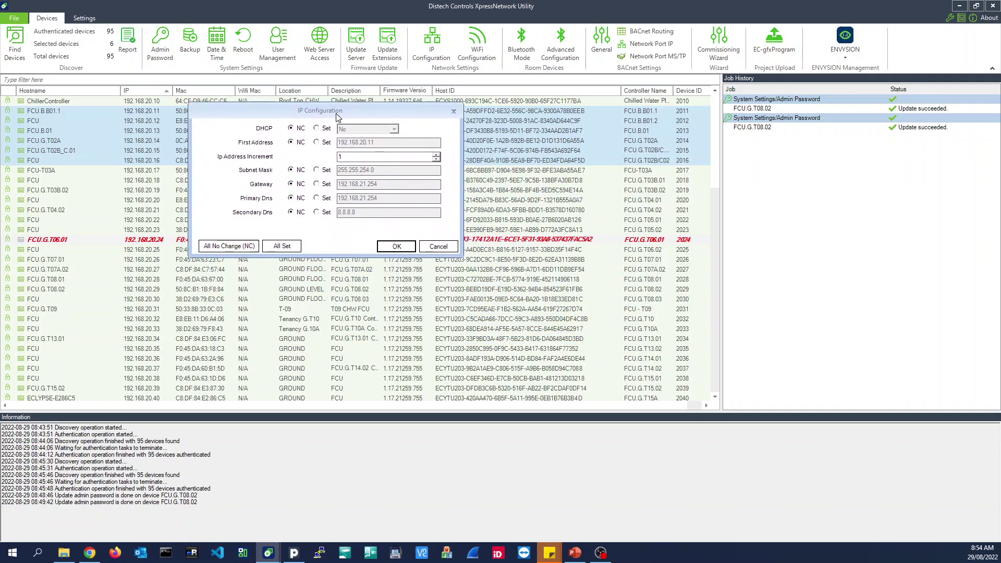
{"action": "left_click", "coordinate": [370, 156]}
{"action": "left_click", "coordinate": [316, 141]}
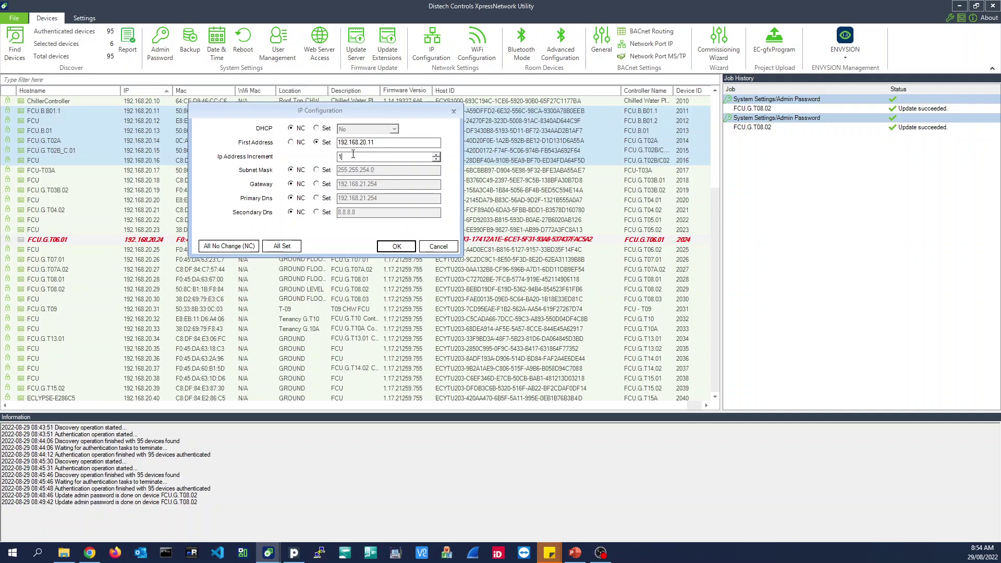
{"action": "double_click", "coordinate": [380, 145]}
{"action": "left_click_drag", "start_coordinate": [380, 143], "coordinate": [371, 142]}
{"action": "left_click", "coordinate": [382, 144]}
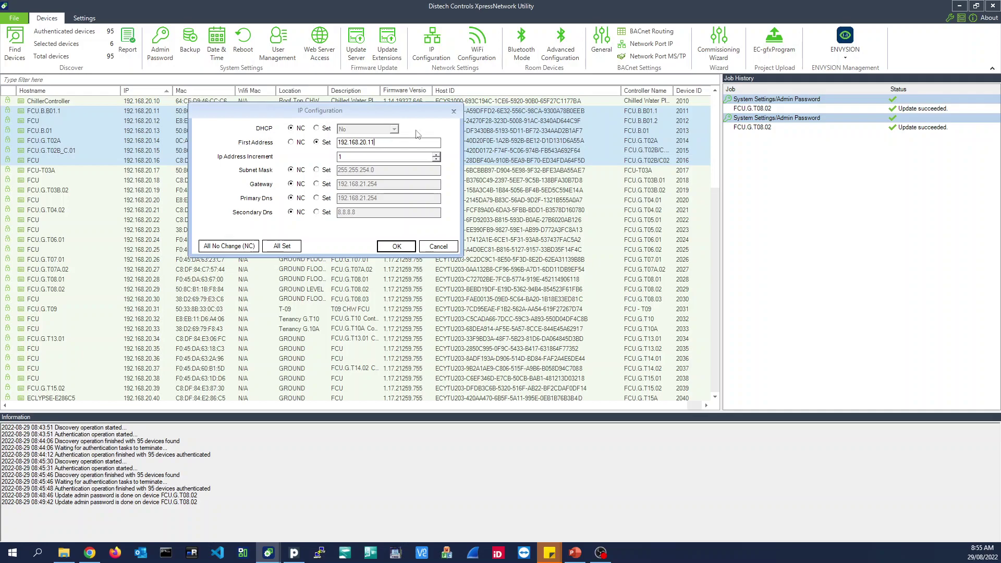
{"action": "left_click", "coordinate": [454, 113]}
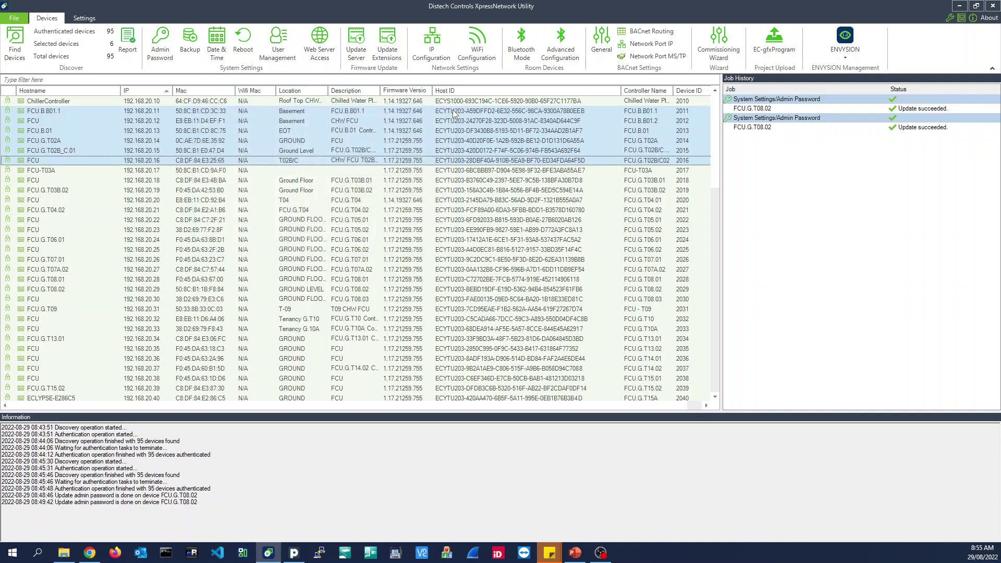
Select FCU.B.01 and FCU.G.T02A, view their WiFi settings unchanged, then bring up BACnet settings.
{"action": "left_click", "coordinate": [345, 131]}
{"action": "left_click", "coordinate": [345, 142], "text": "ctrl"}
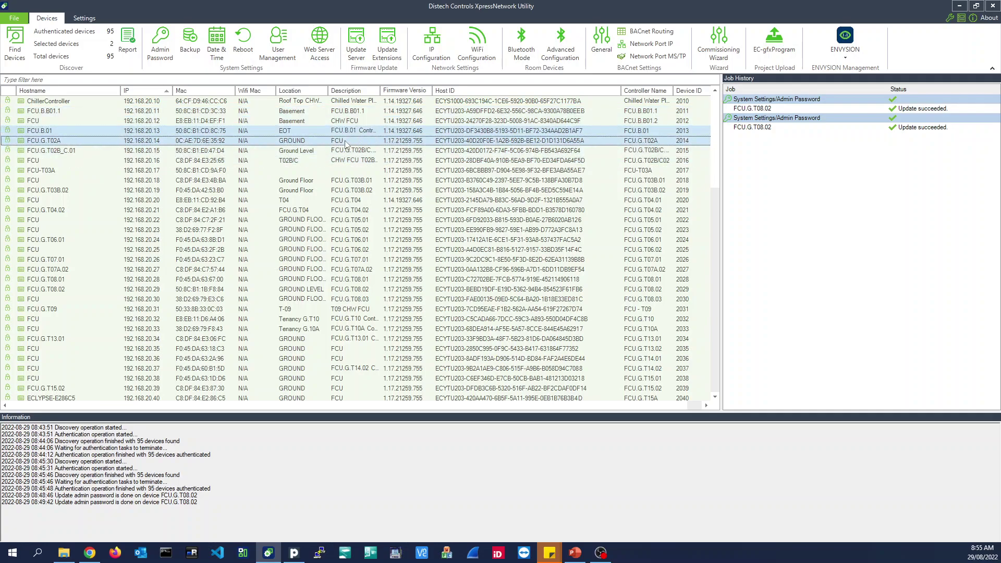
{"action": "left_click", "coordinate": [483, 50]}
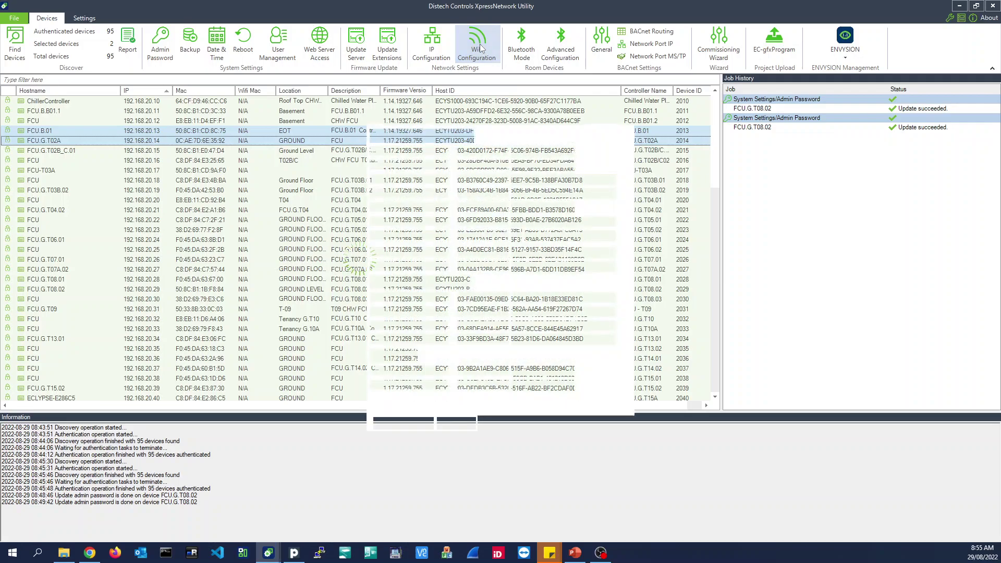
{"action": "left_click_drag", "start_coordinate": [512, 123], "coordinate": [431, 102]}
{"action": "left_click", "coordinate": [551, 101]}
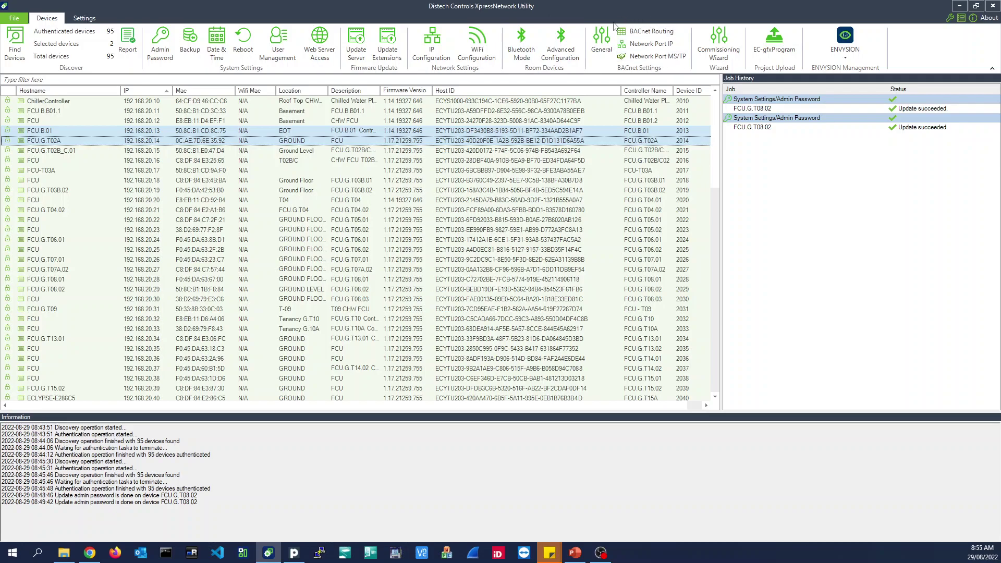
{"action": "left_click", "coordinate": [602, 44]}
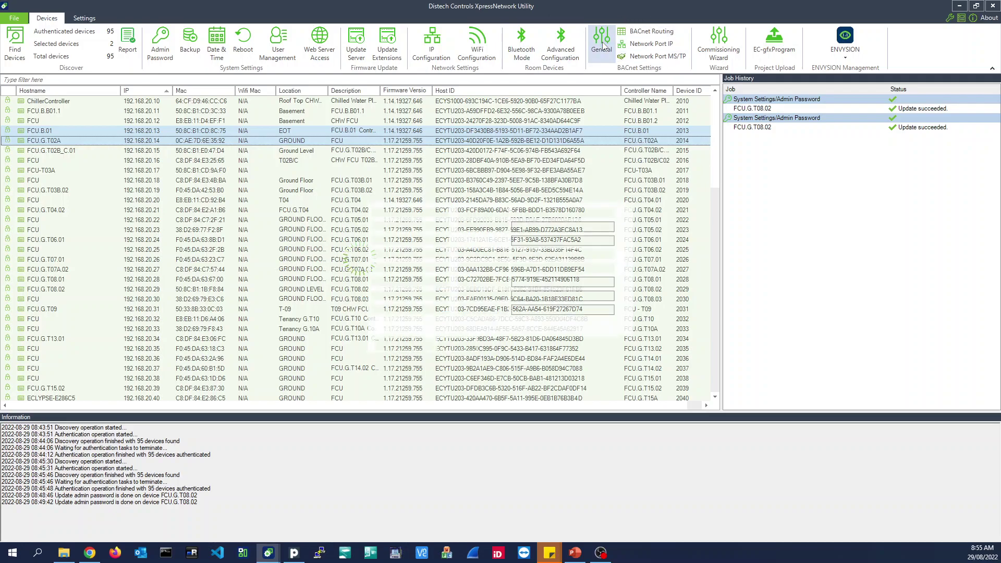
{"action": "left_click_drag", "start_coordinate": [573, 190], "coordinate": [476, 148]}
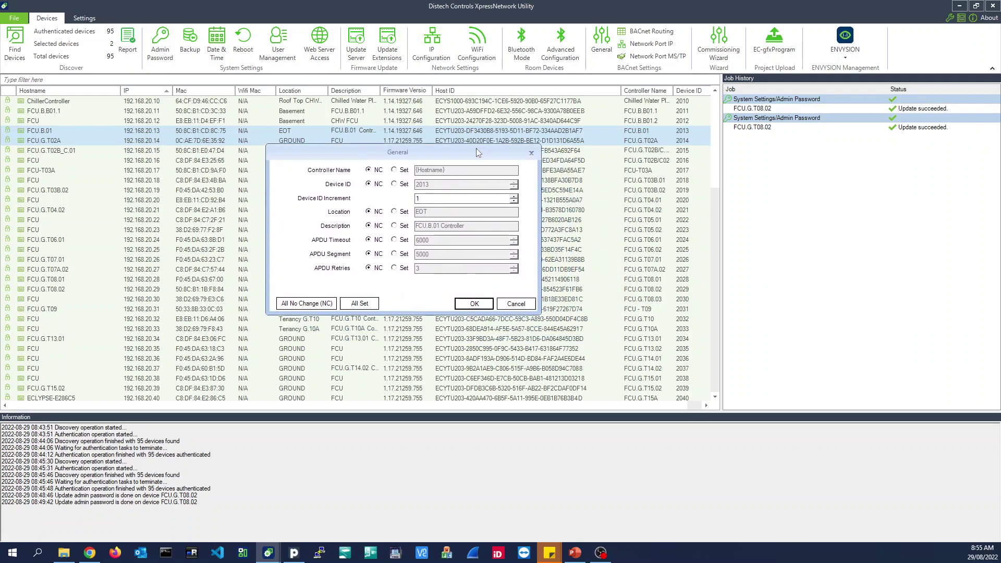
{"action": "left_click", "coordinate": [395, 184]}
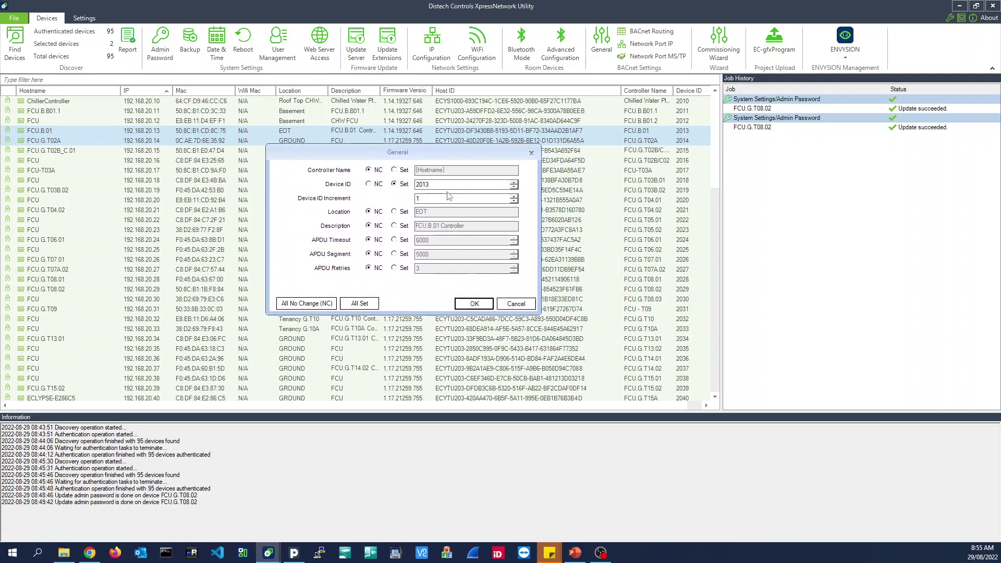
{"action": "left_click", "coordinate": [395, 171]}
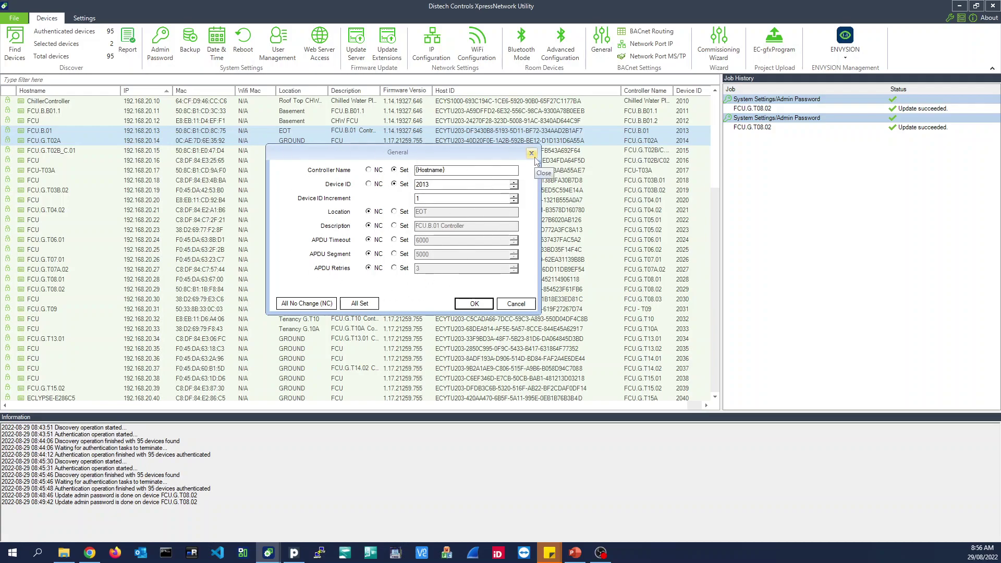
{"action": "left_click_drag", "start_coordinate": [443, 185], "coordinate": [408, 184]}
{"action": "left_click", "coordinate": [531, 154]}
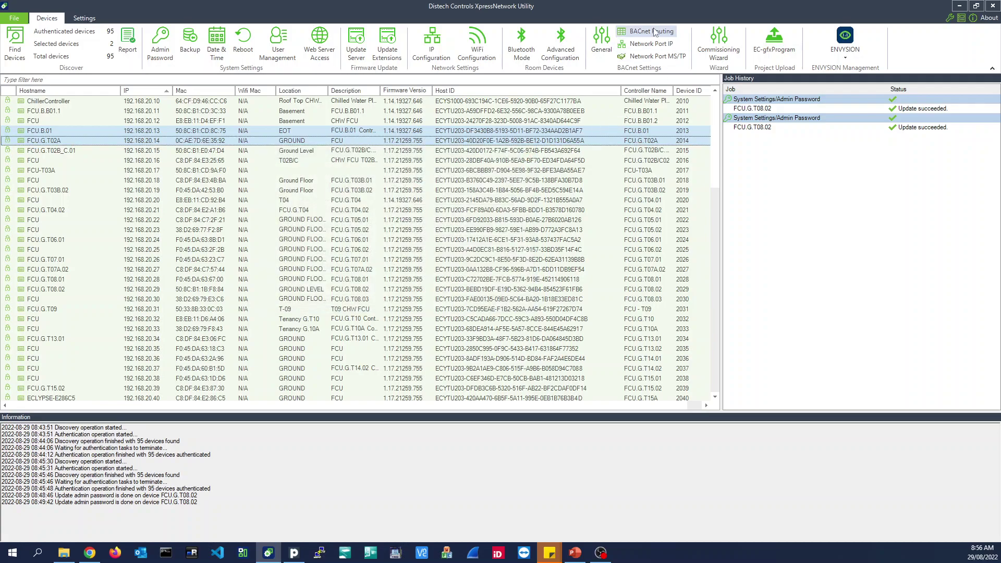
Start the Commissioning Wizard for FCU.B.B01.1, then exit it choosing not to save project data.
{"action": "left_click", "coordinate": [357, 102]}
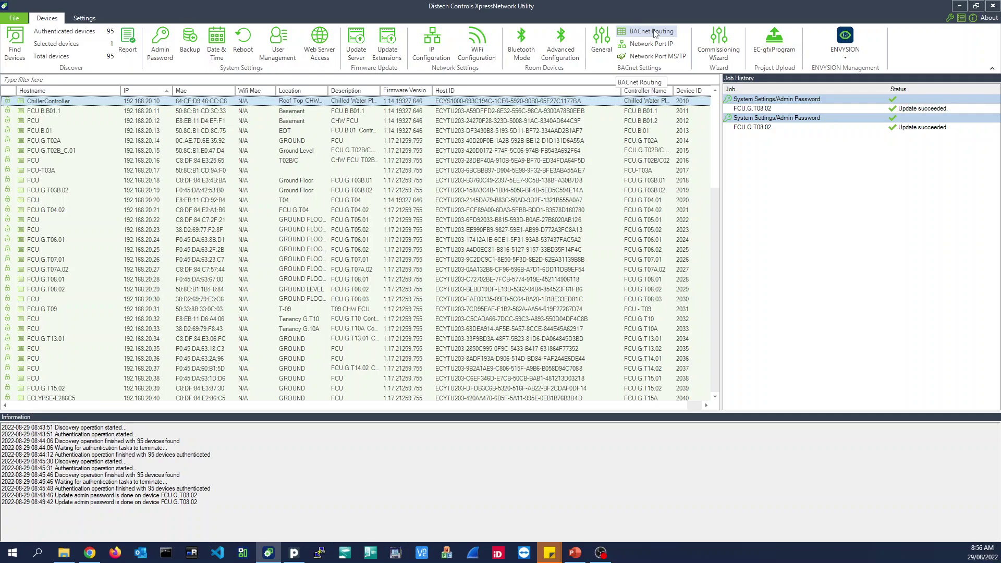
{"action": "left_click", "coordinate": [469, 110]}
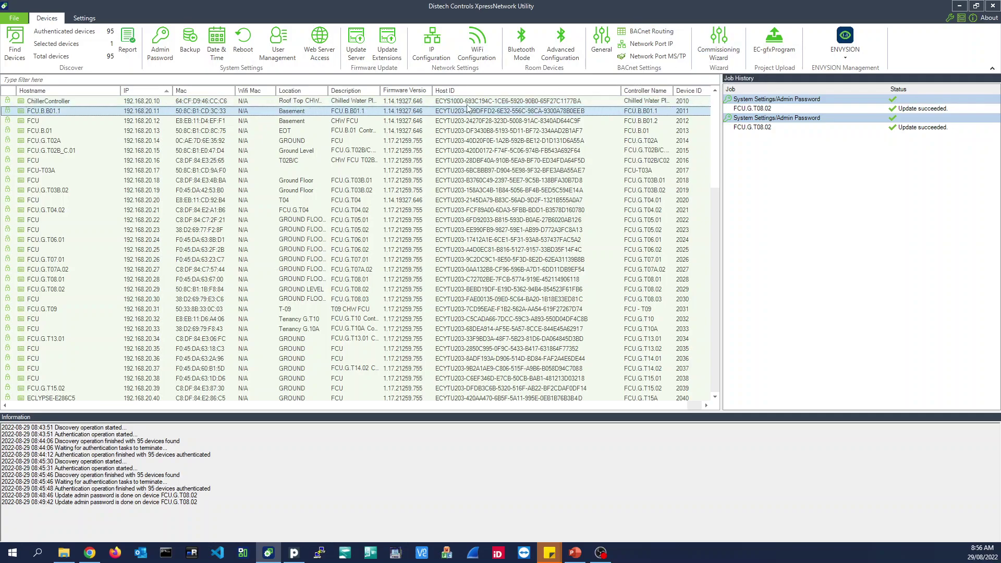
{"action": "left_click", "coordinate": [721, 42]}
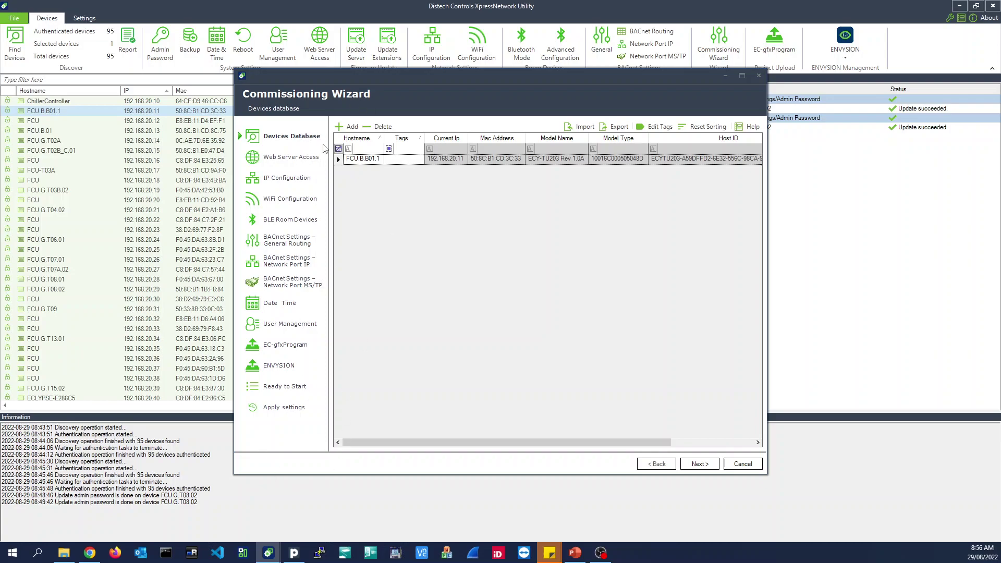
{"action": "left_click", "coordinate": [759, 75]}
{"action": "left_click", "coordinate": [512, 313]}
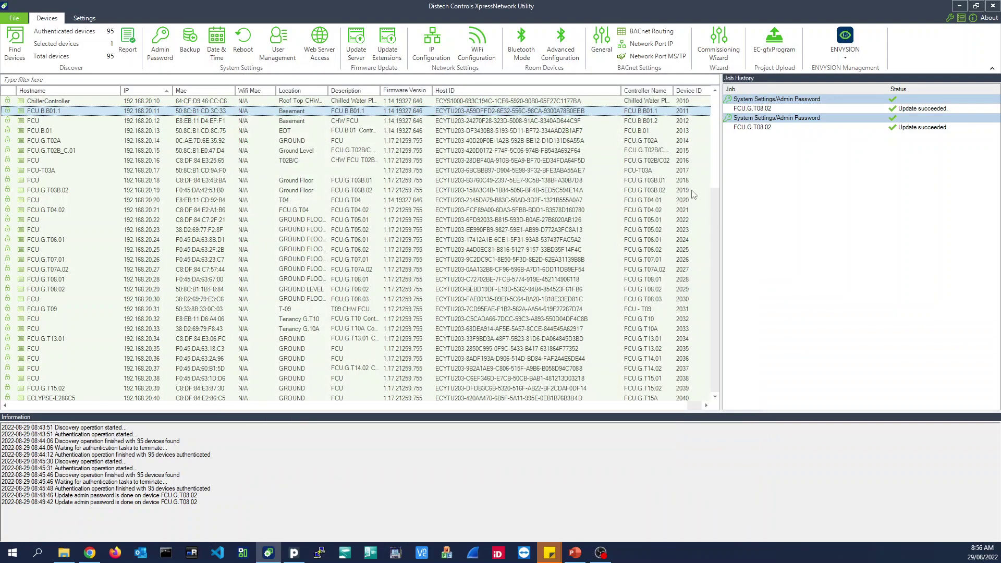
View the EC-gfxProgram upload and ENVYSION project options unapplied, then select the FCU at 192.168.20.12.
{"action": "left_click", "coordinate": [774, 53]}
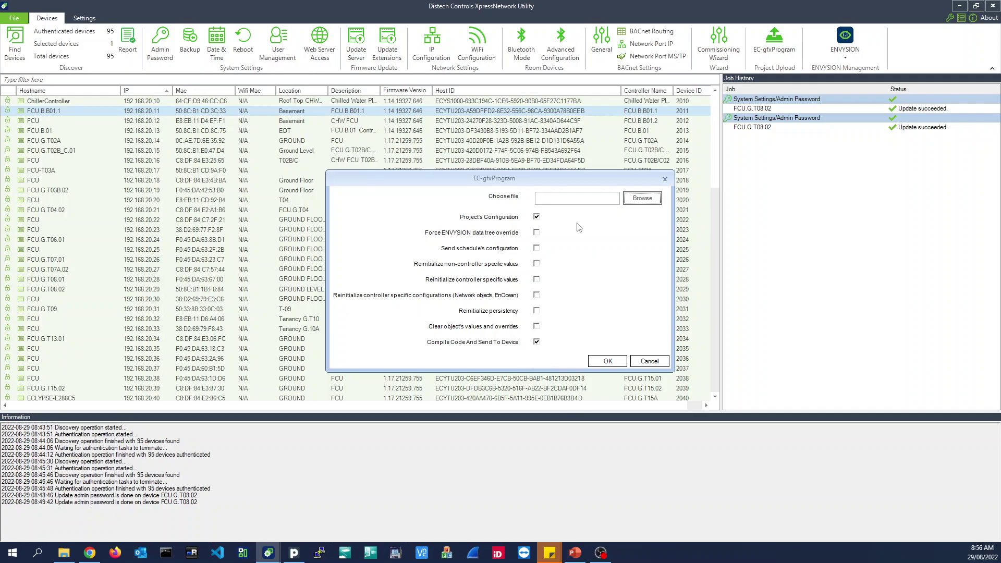
{"action": "left_click", "coordinate": [664, 179]}
{"action": "left_click", "coordinate": [845, 51]}
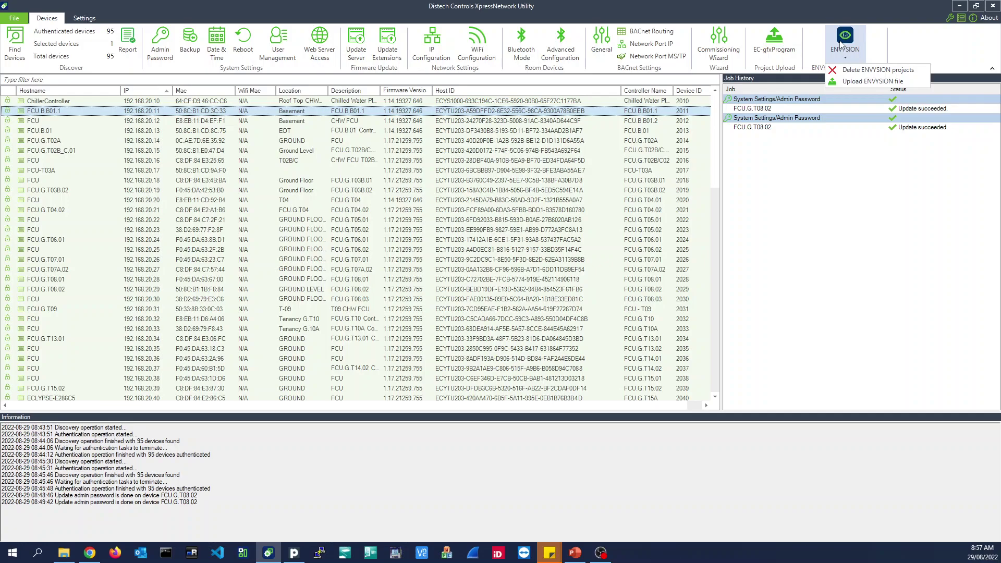
{"action": "left_click", "coordinate": [41, 121]}
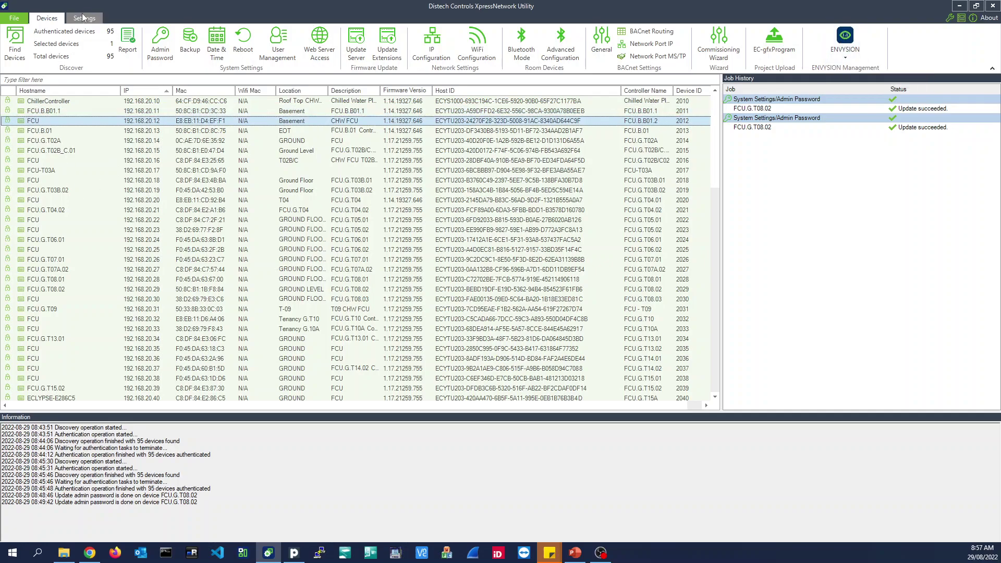
Open the 192.168.20.12 FCU controller's web interface in the browser from its right-click menu.
{"action": "left_click", "coordinate": [845, 52]}
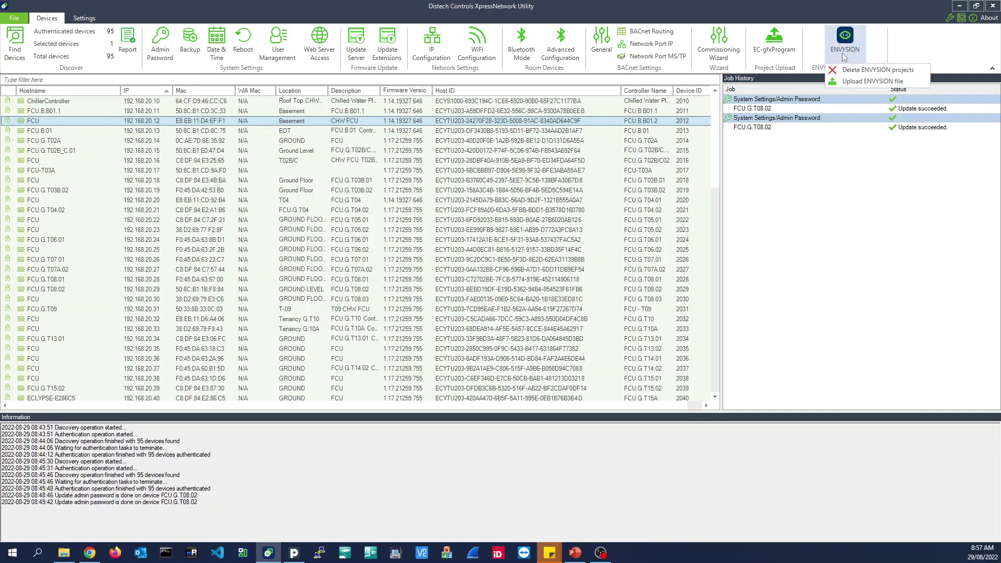
{"action": "left_click", "coordinate": [34, 131]}
{"action": "left_click", "coordinate": [44, 123]}
{"action": "right_click", "coordinate": [44, 124]}
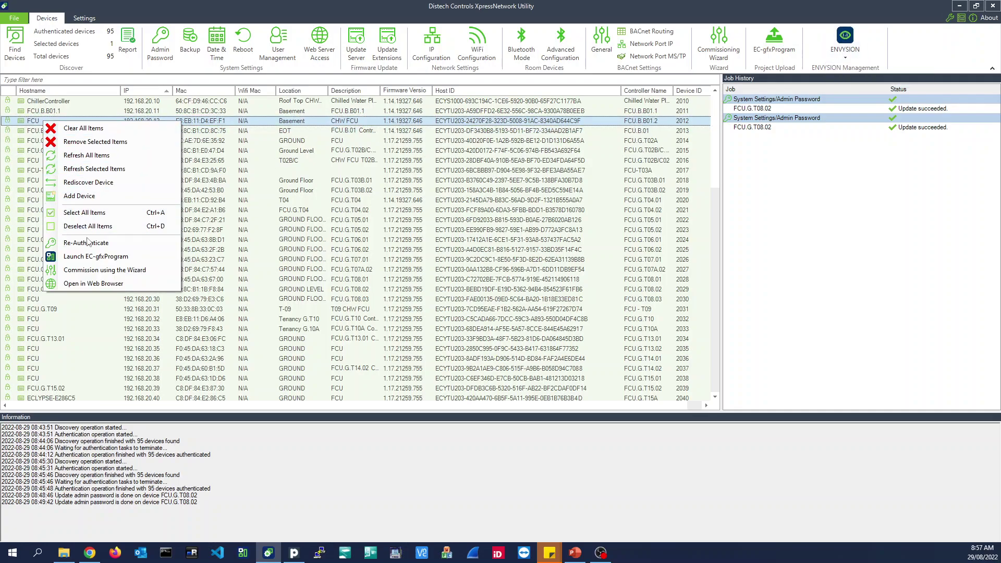
{"action": "left_click", "coordinate": [100, 283]}
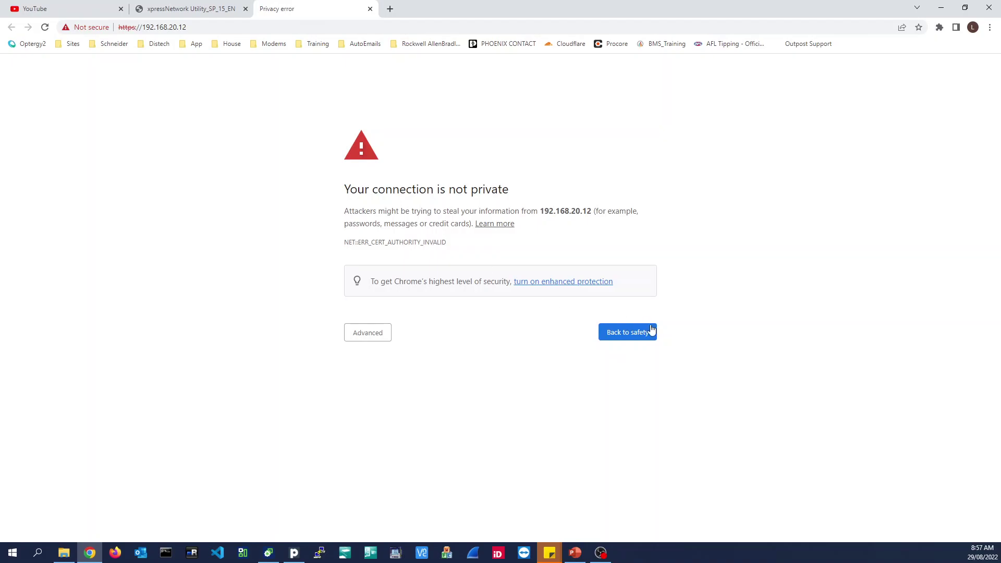
Expand the Advanced certificate details for 192.168.20.12, then return to XpressNetwork Utility.
{"action": "left_click", "coordinate": [368, 337]}
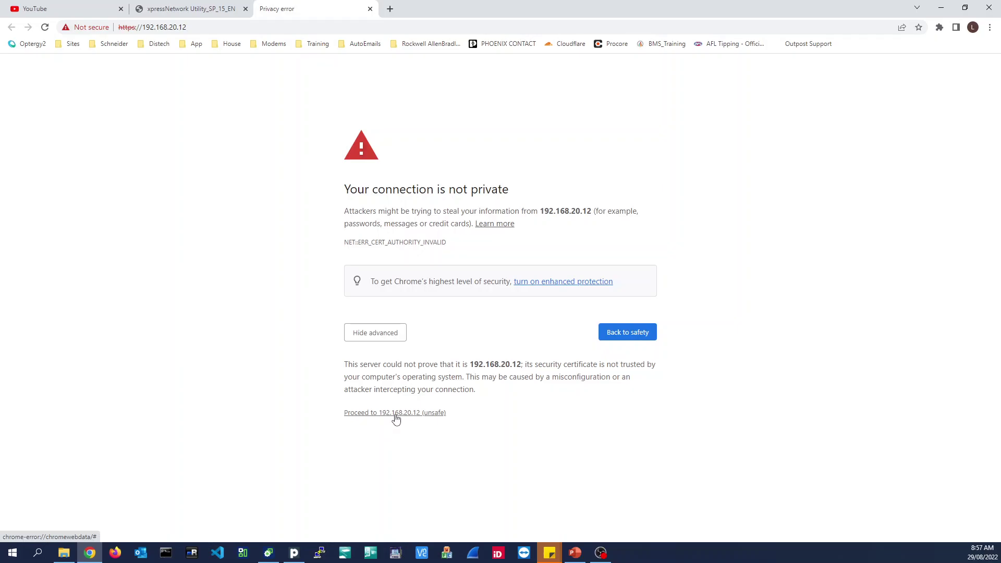
{"action": "left_click", "coordinate": [266, 557]}
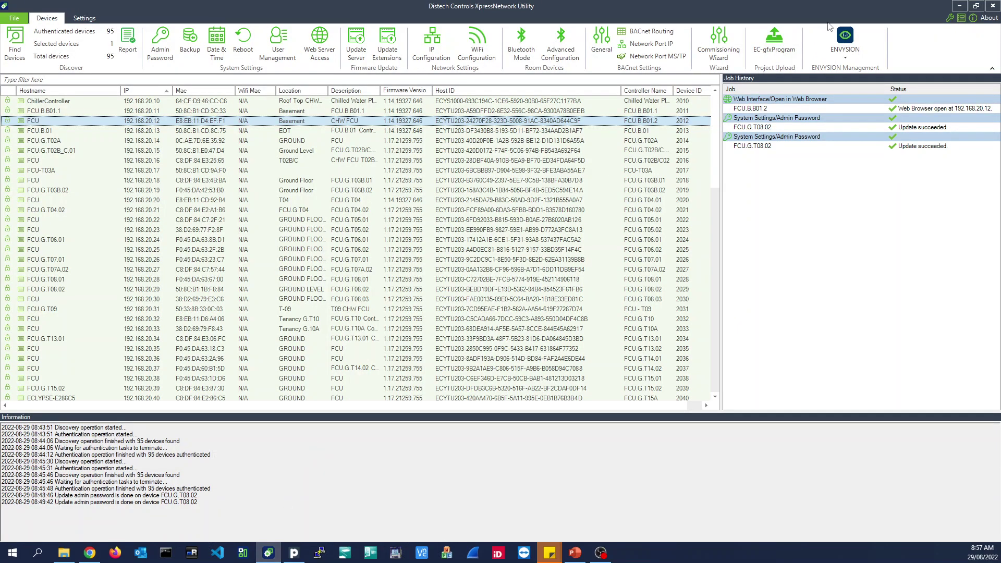
Minimize XpressNetwork Utility and proceed past the unsafe-certificate warning to 192.168.20.12.
{"action": "left_click", "coordinate": [846, 38]}
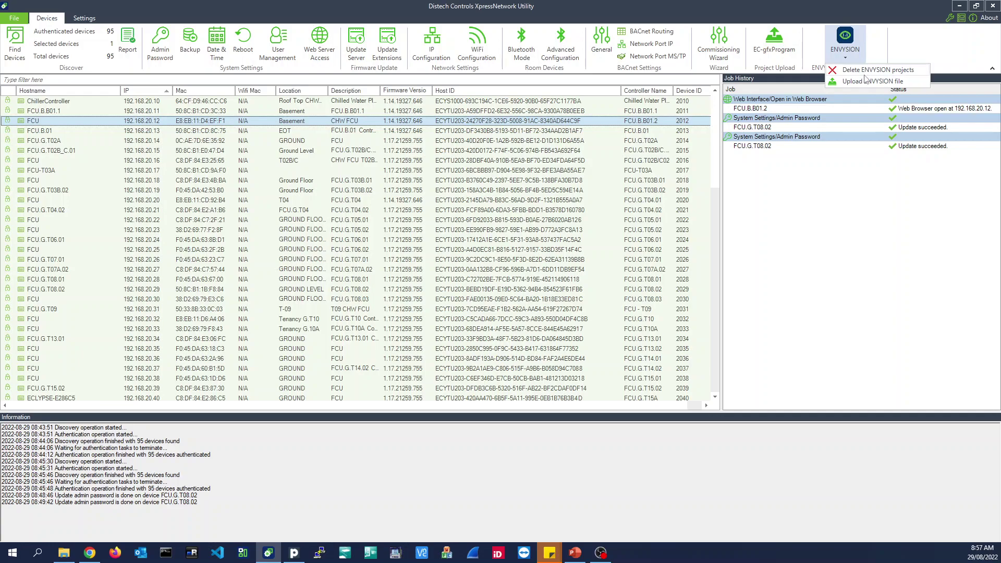
{"action": "left_click", "coordinate": [959, 6]}
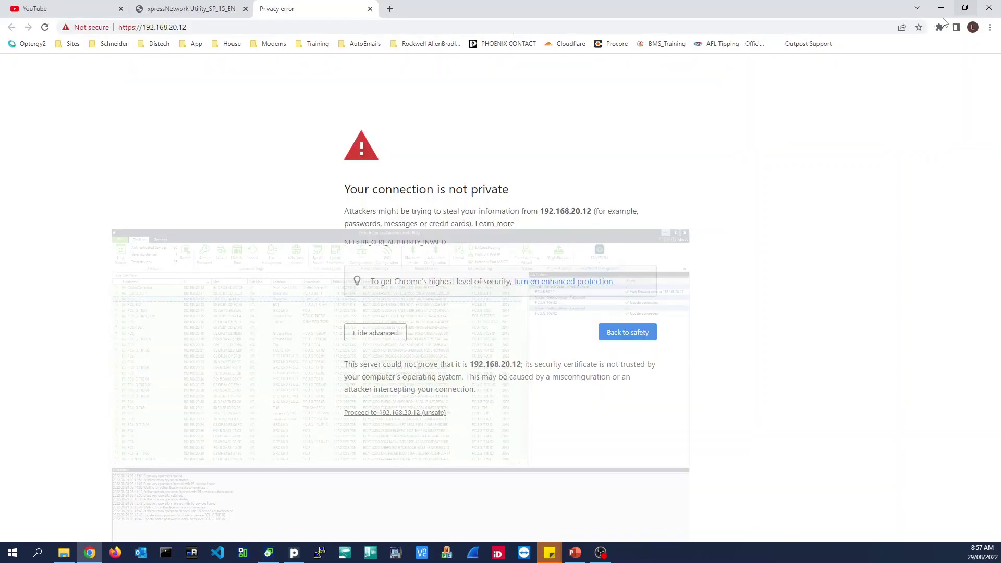
{"action": "left_click", "coordinate": [409, 414]}
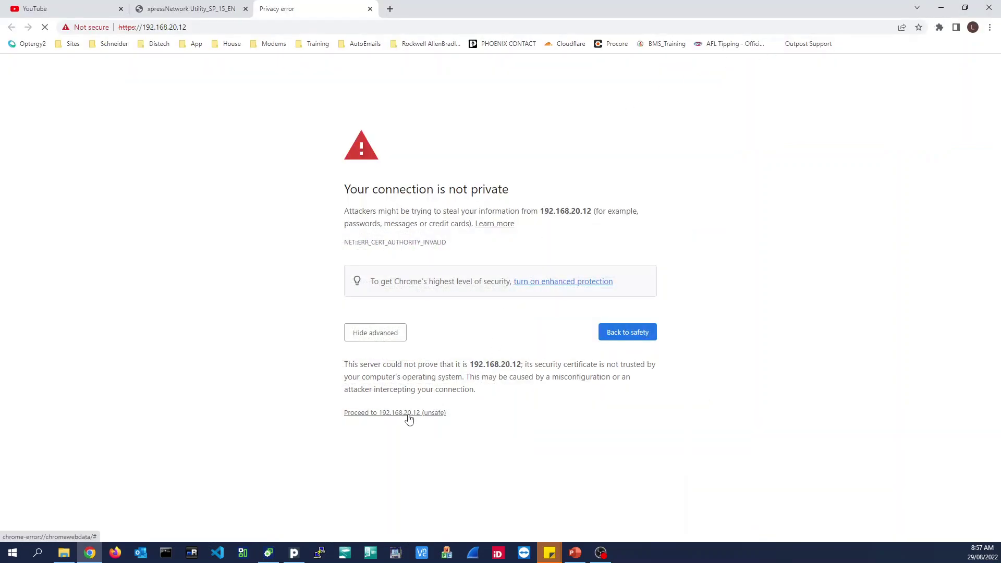